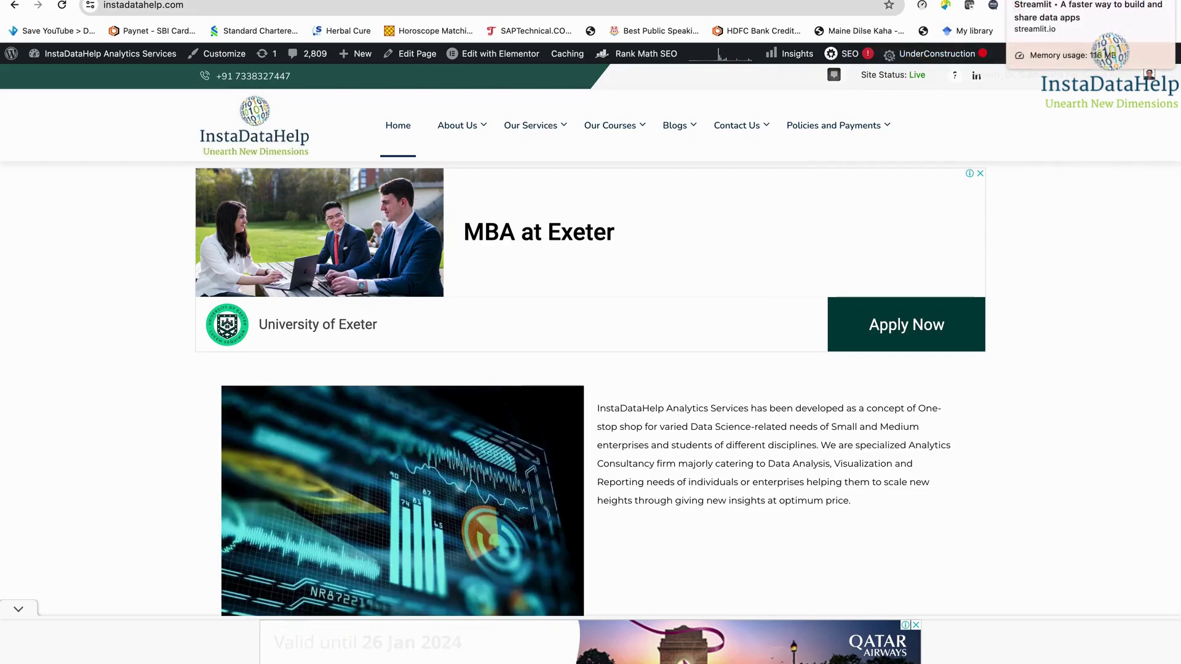
- From the Streamlit Community Cloud app list, open the videodemo app to show its Research Writer page
click(1083, 0)
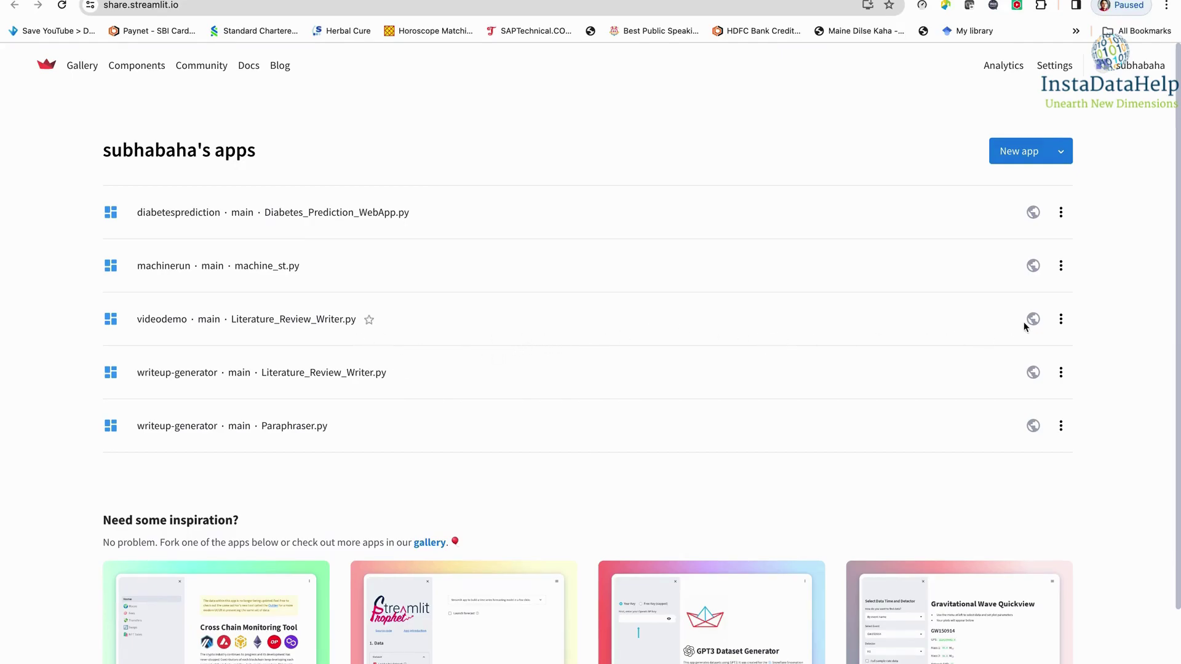
mouse_move(1034, 320)
click(266, 320)
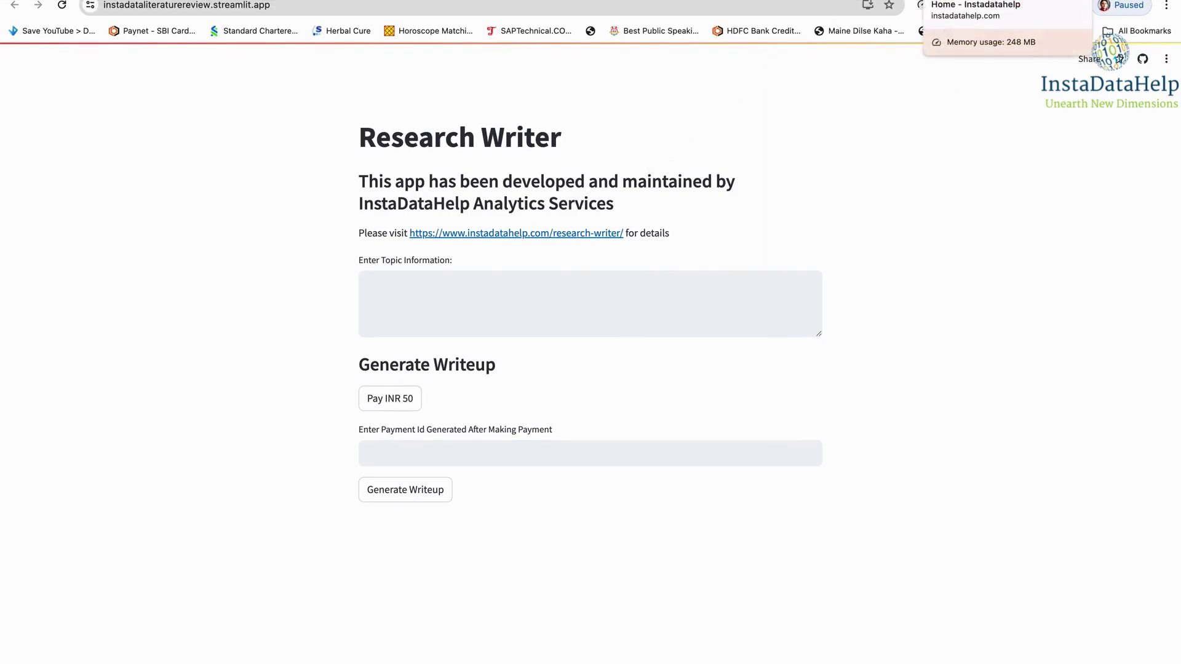
- Go from the InstaDataHelp site to its admin dashboard and start a new blog post
click(978, 1)
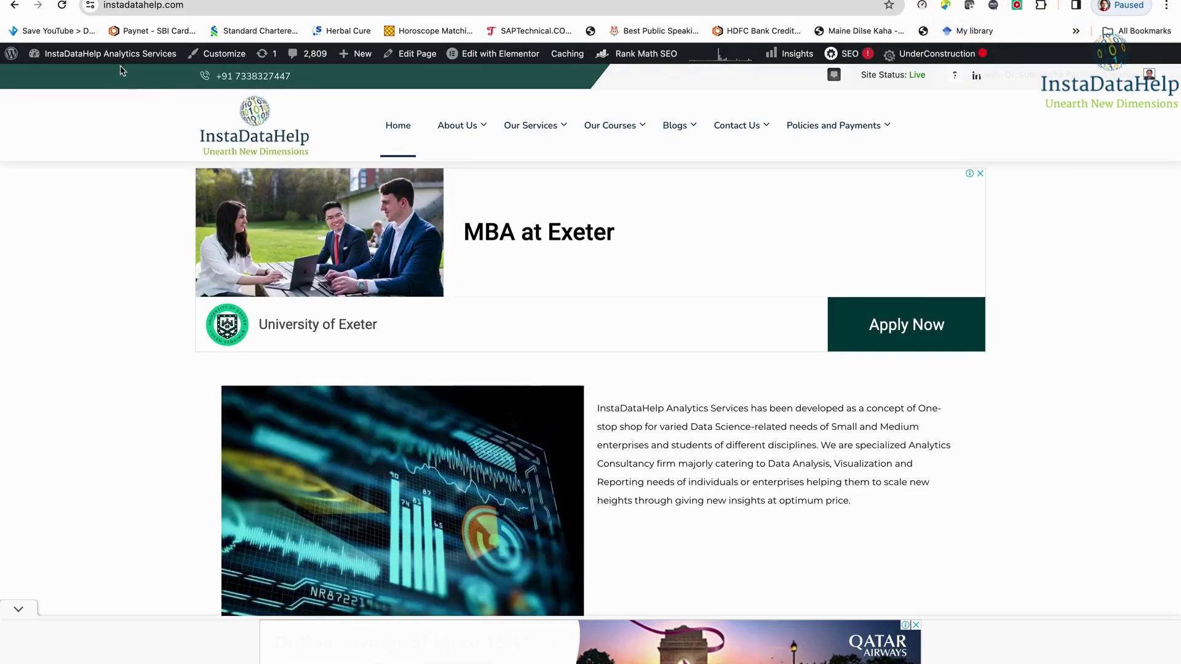
mouse_move(105, 58)
click(61, 77)
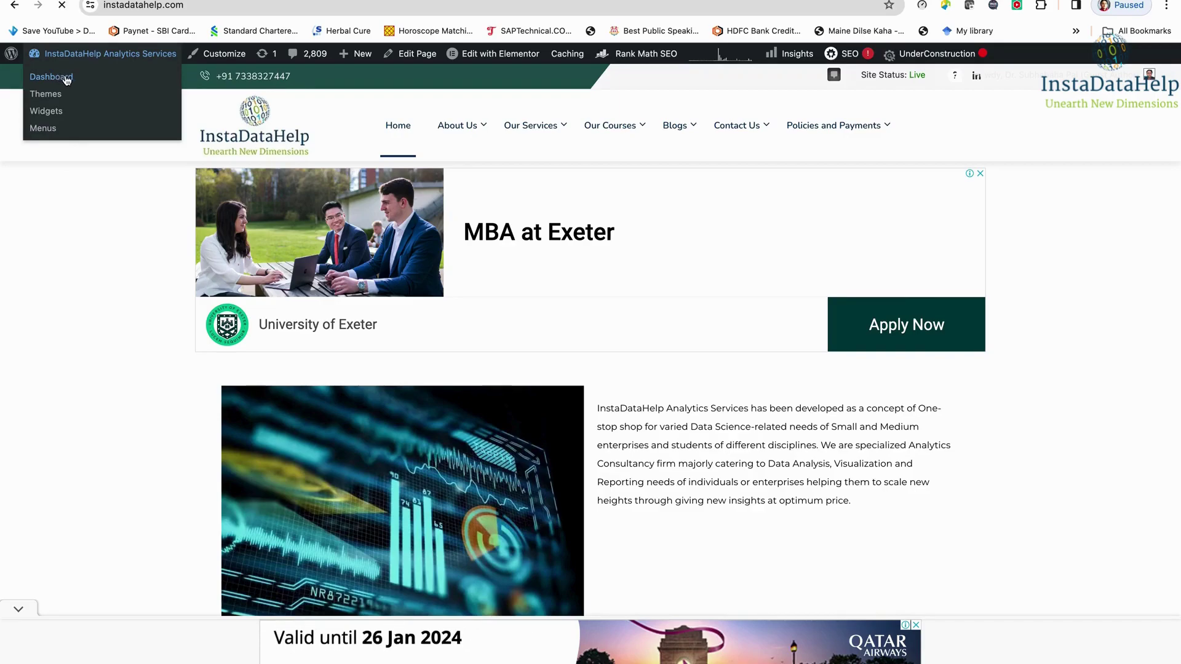
click(215, 7)
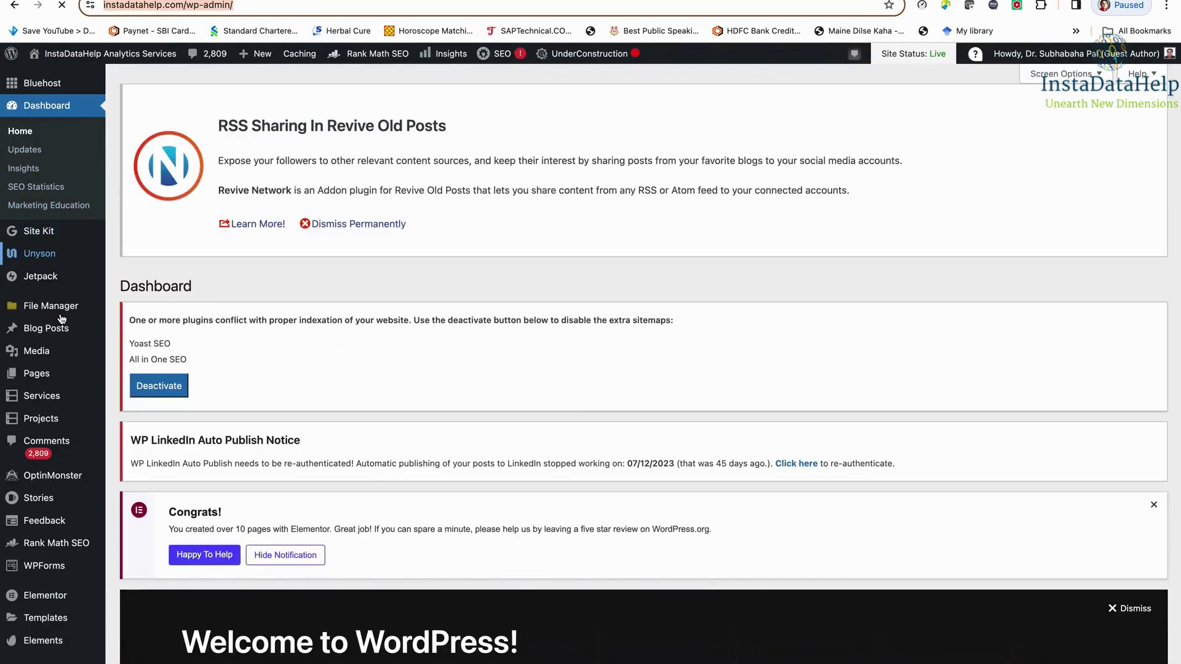
mouse_move(68, 335)
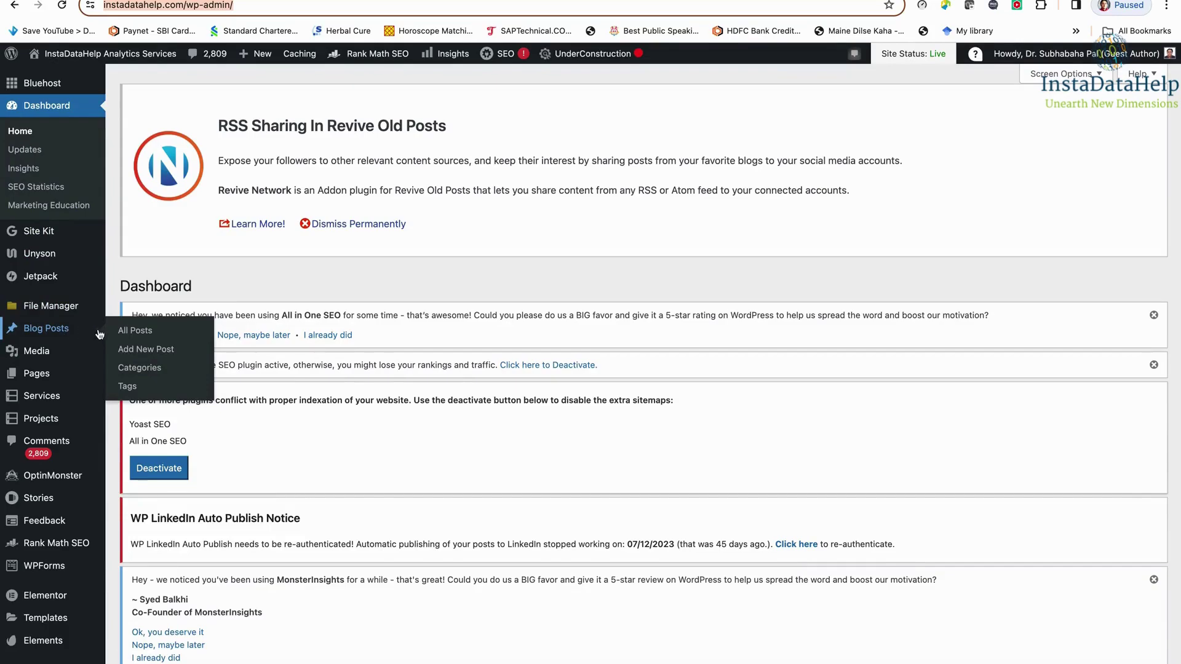
click(143, 354)
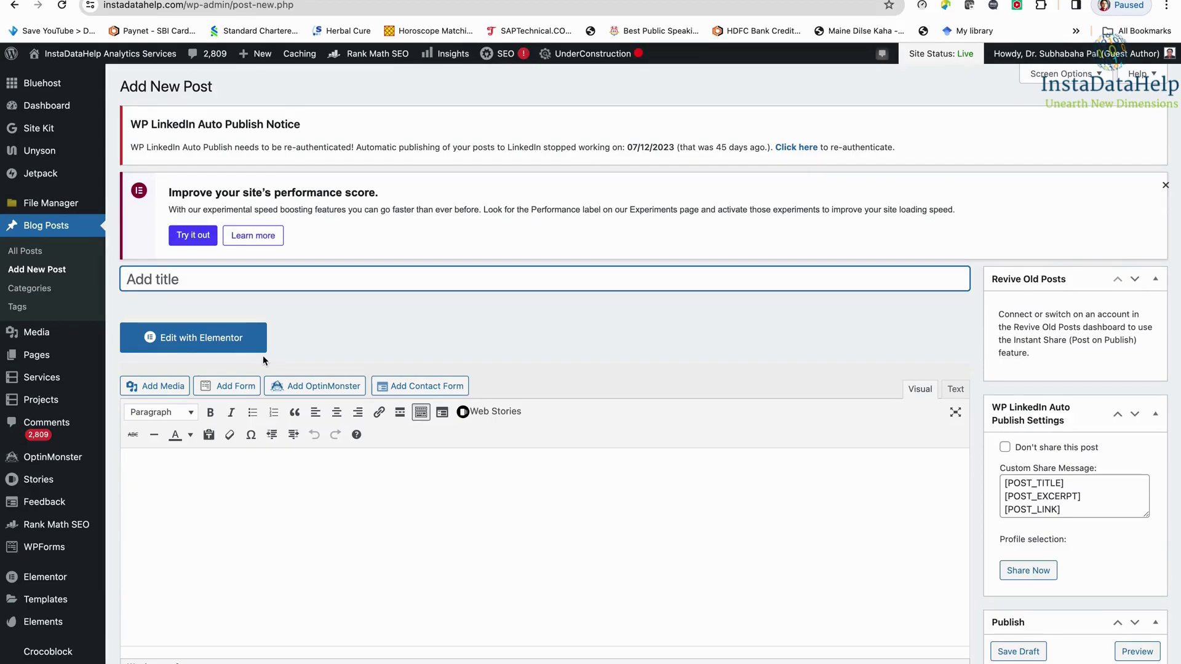
- Title the post 'Literature Review Writer Application' and type the same line as the body's opening paragraph
text(Literature Review)
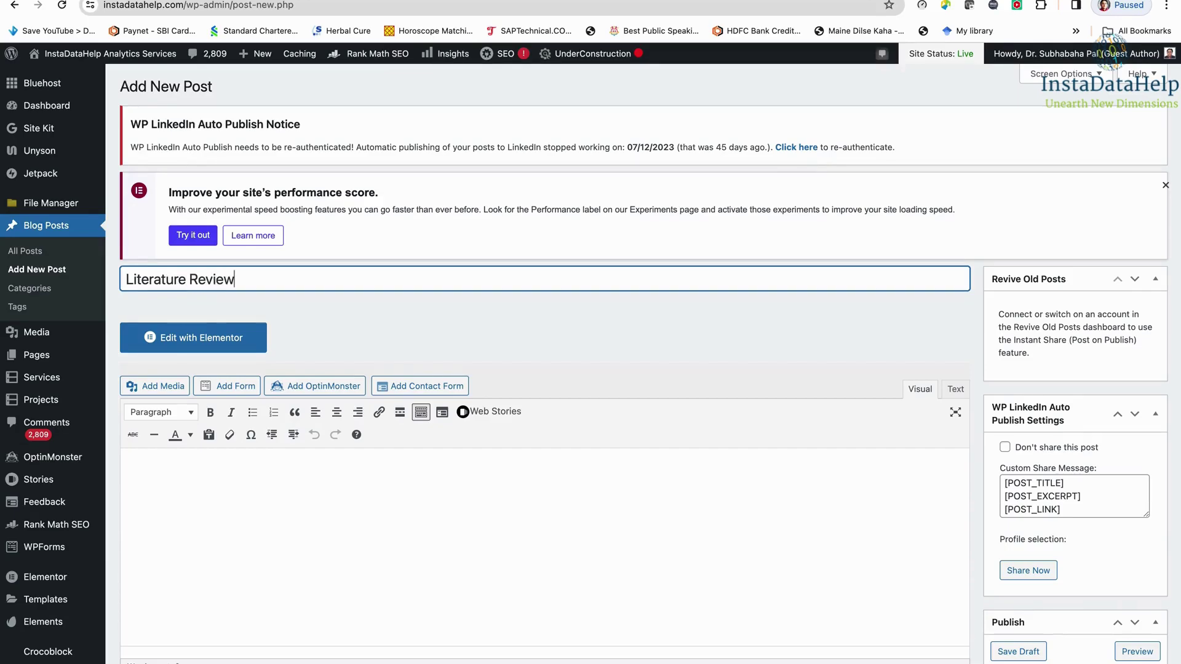
text( Writer Application)
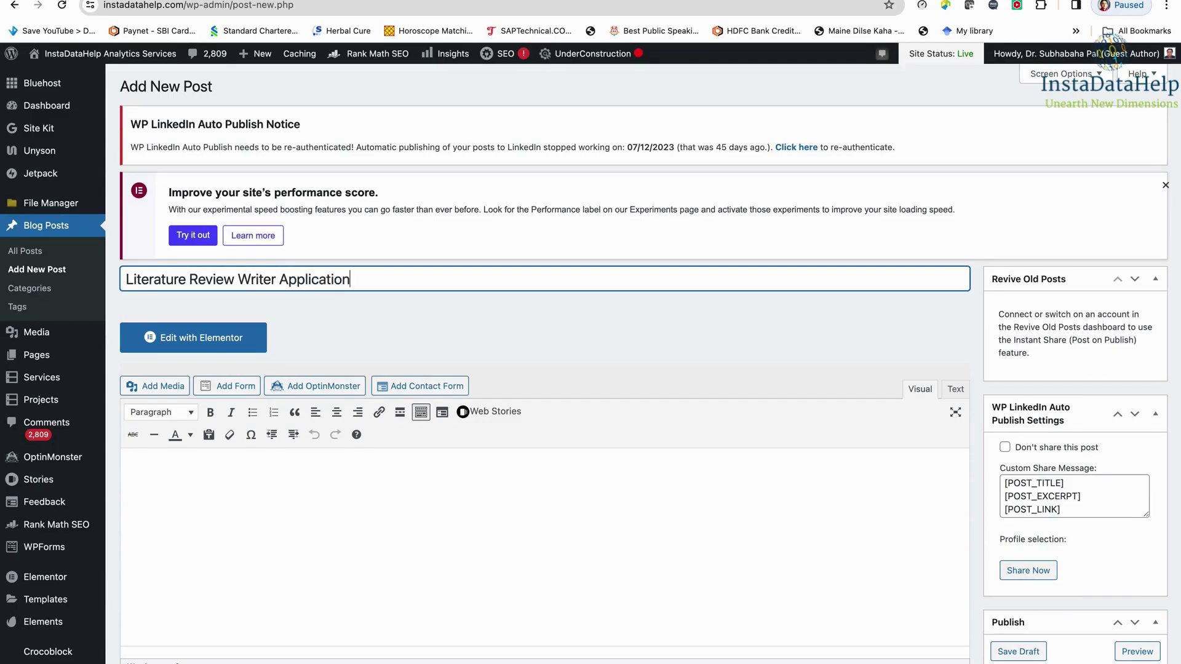
click(312, 478)
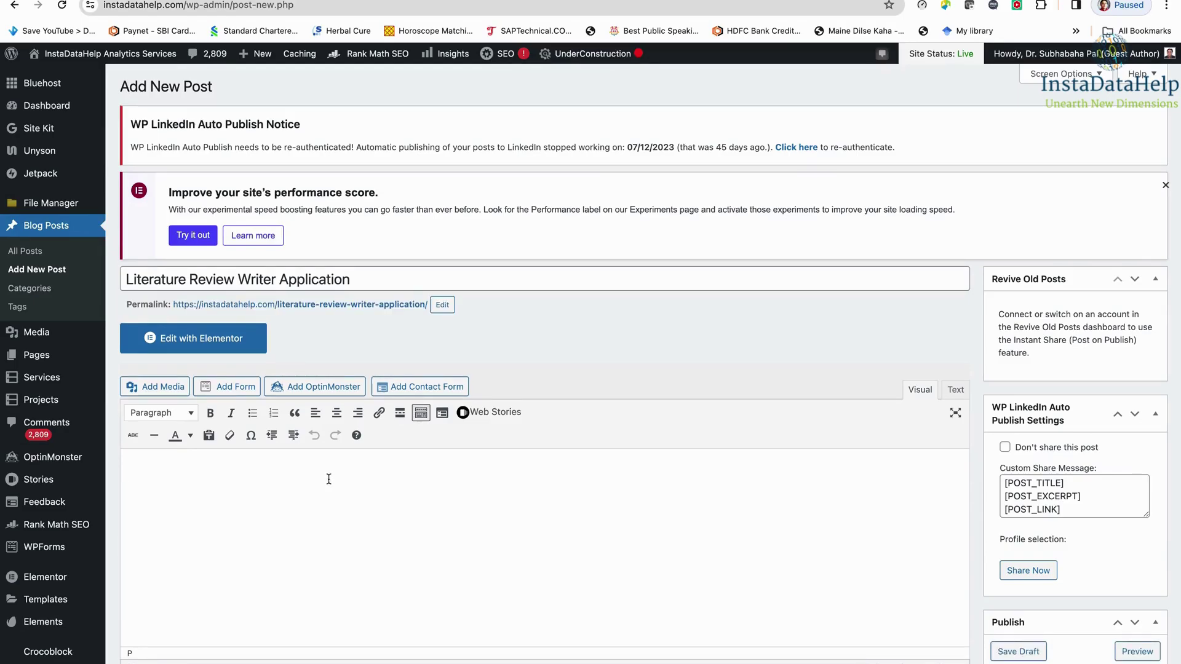
scroll(329, 480, down, 1)
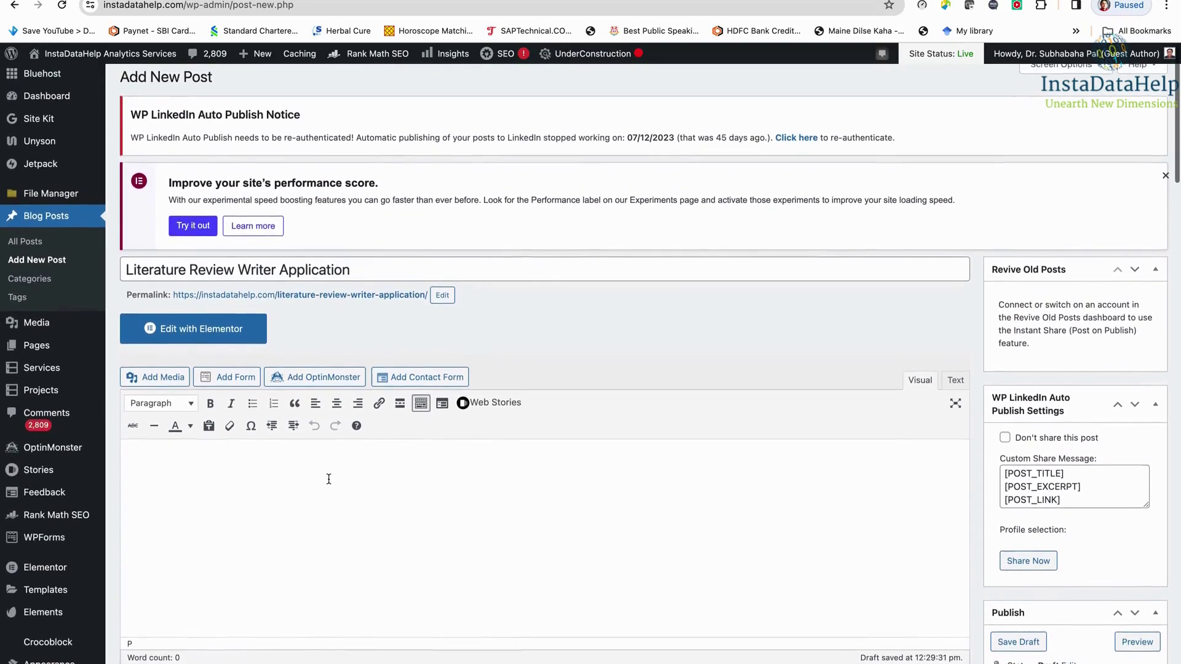
scroll(328, 480, up, 1)
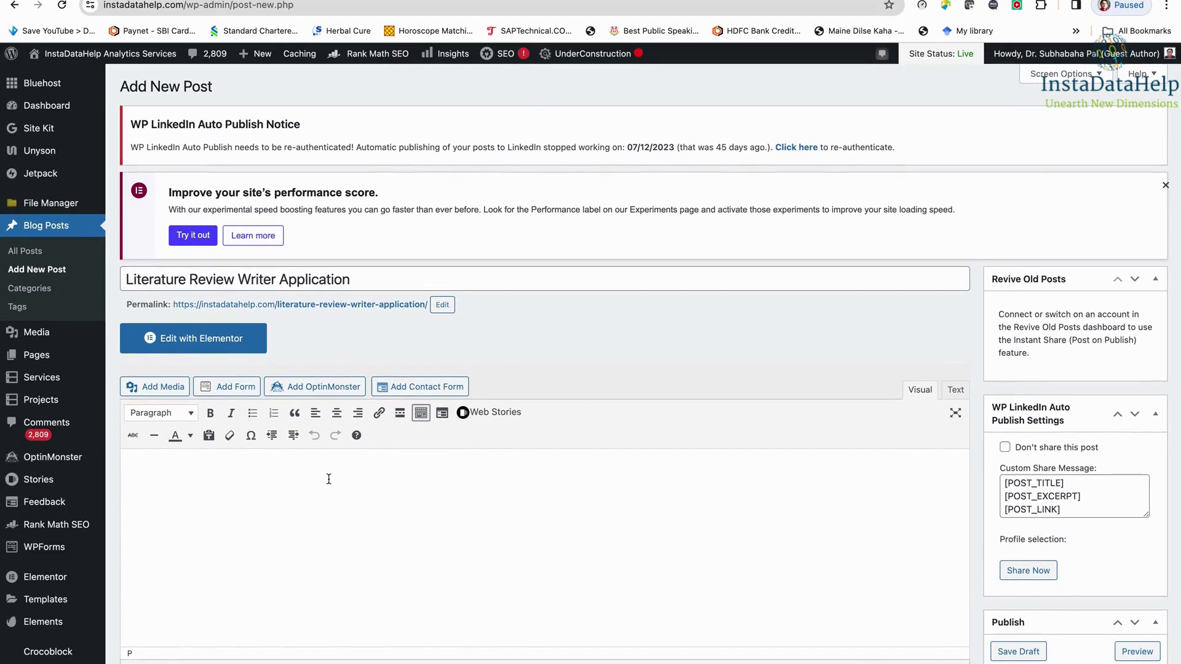
mouse_move(86, 368)
text(Literature Review Writer Application)
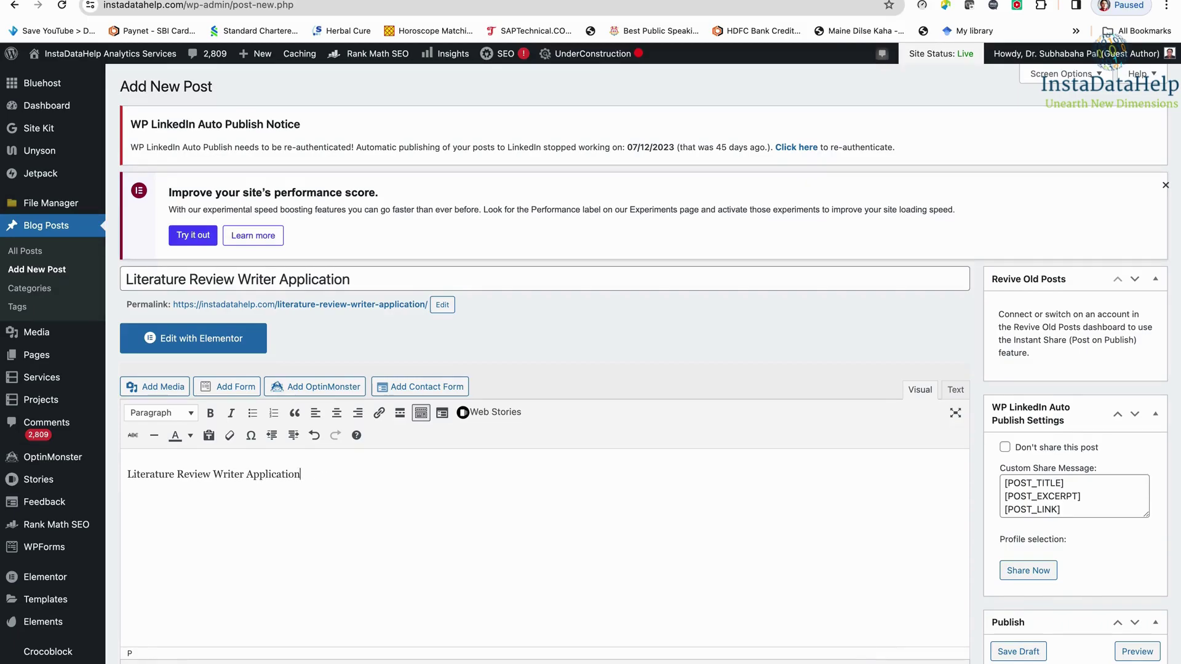
key(Return)
key(BackSpace)
- In the Text editor, paste the saved iframe embed code from TextEdit below the opening line
click(956, 392)
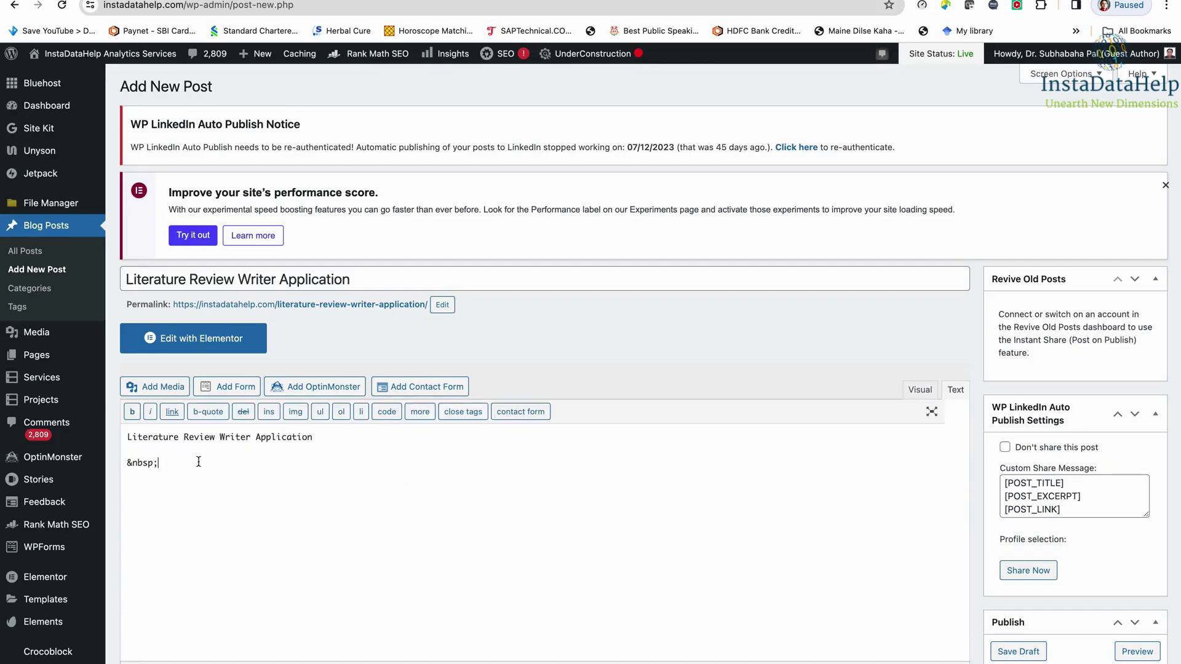
key(Return)
key(Return)
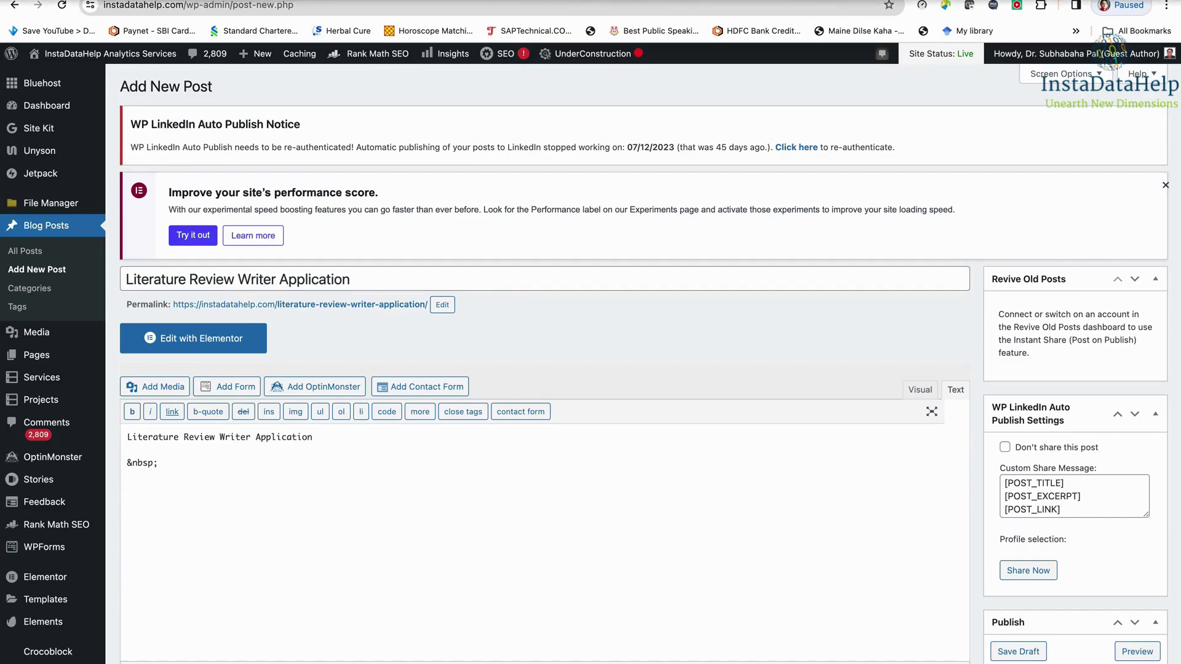
key(ctrl+super+f)
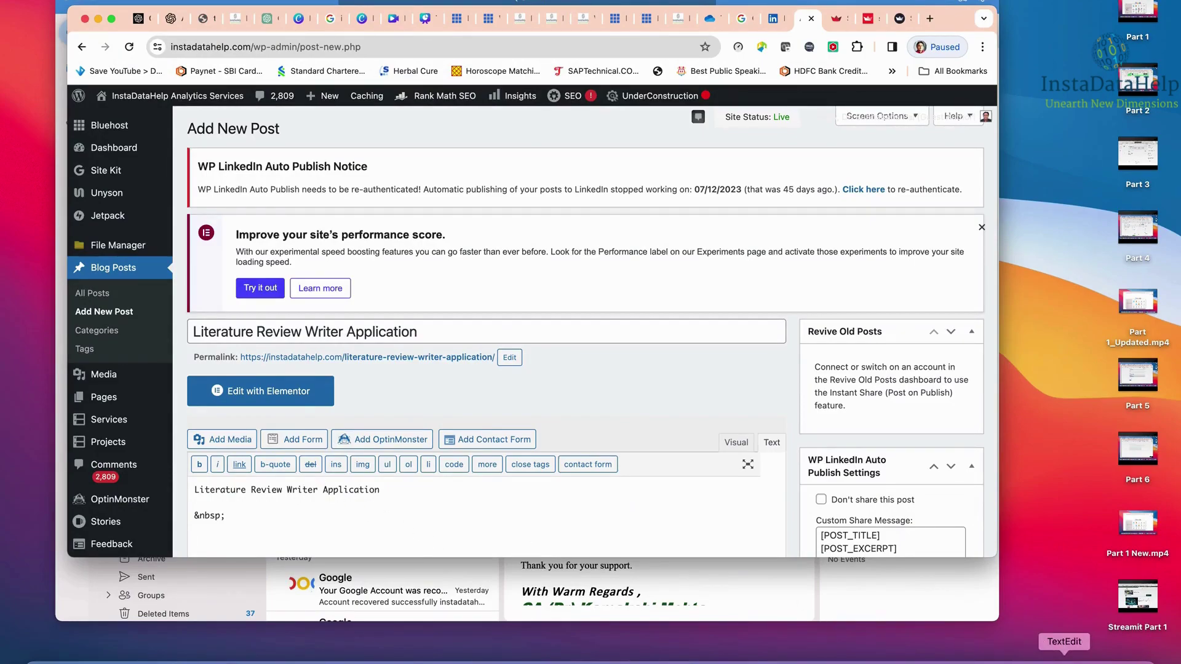
click(1064, 659)
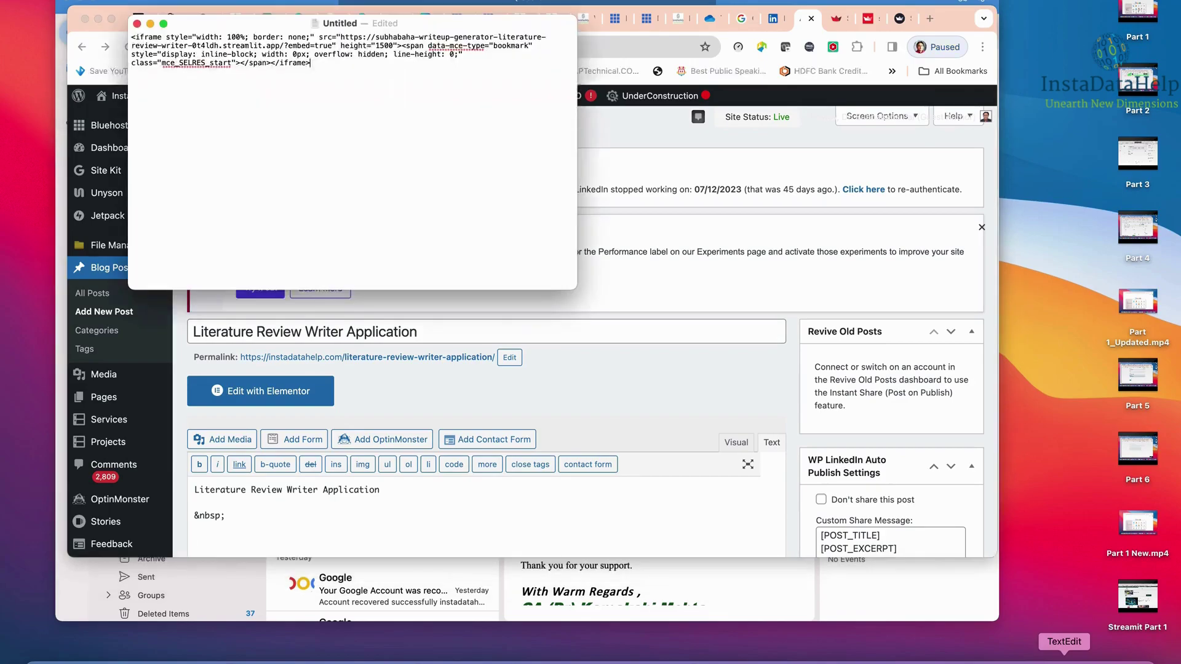
key(super+a)
key(super+c)
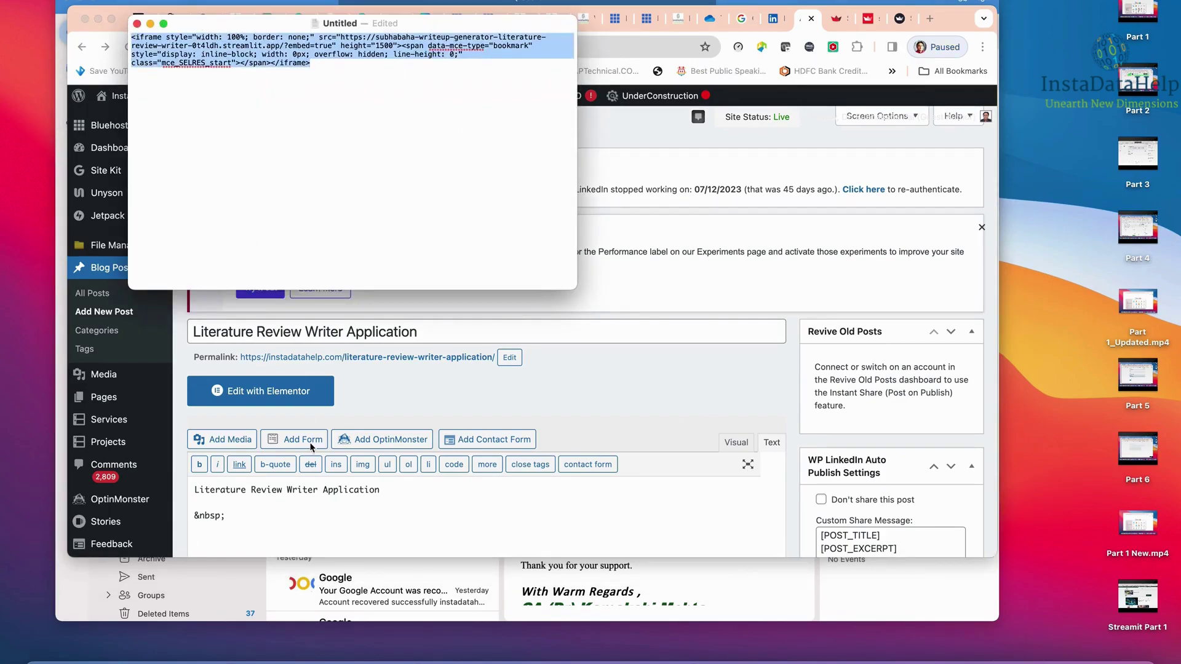
click(253, 520)
key(super+v)
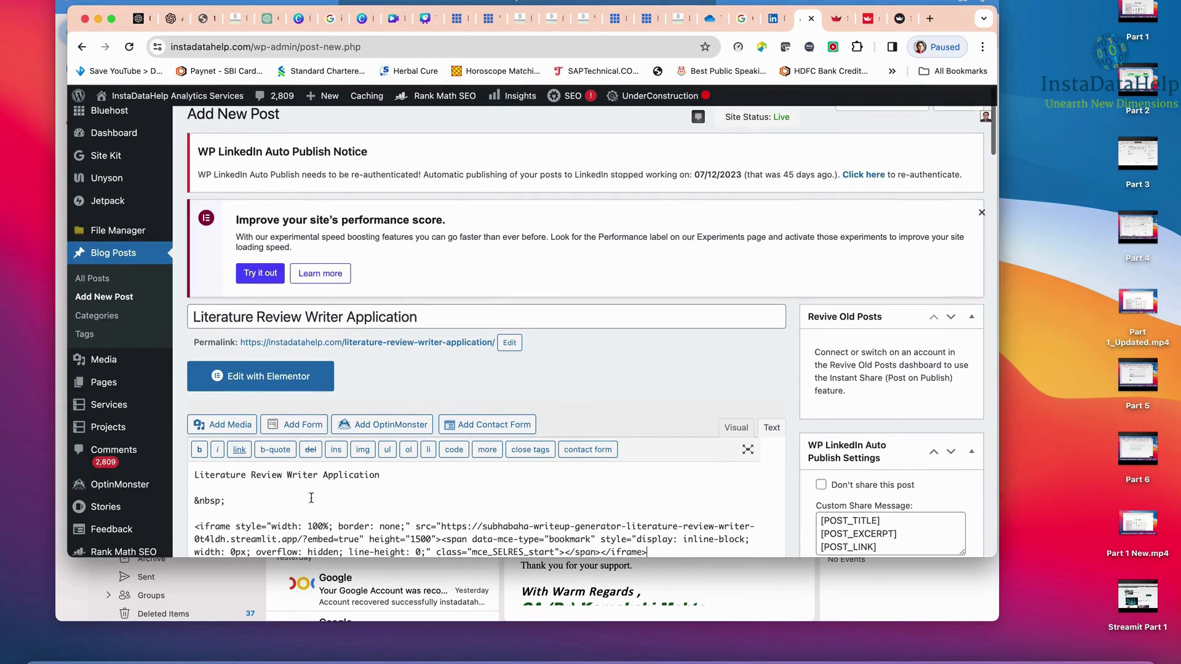
- Replace the iframe's src URL with the copied Streamlit app URL
scroll(465, 477, down, 2)
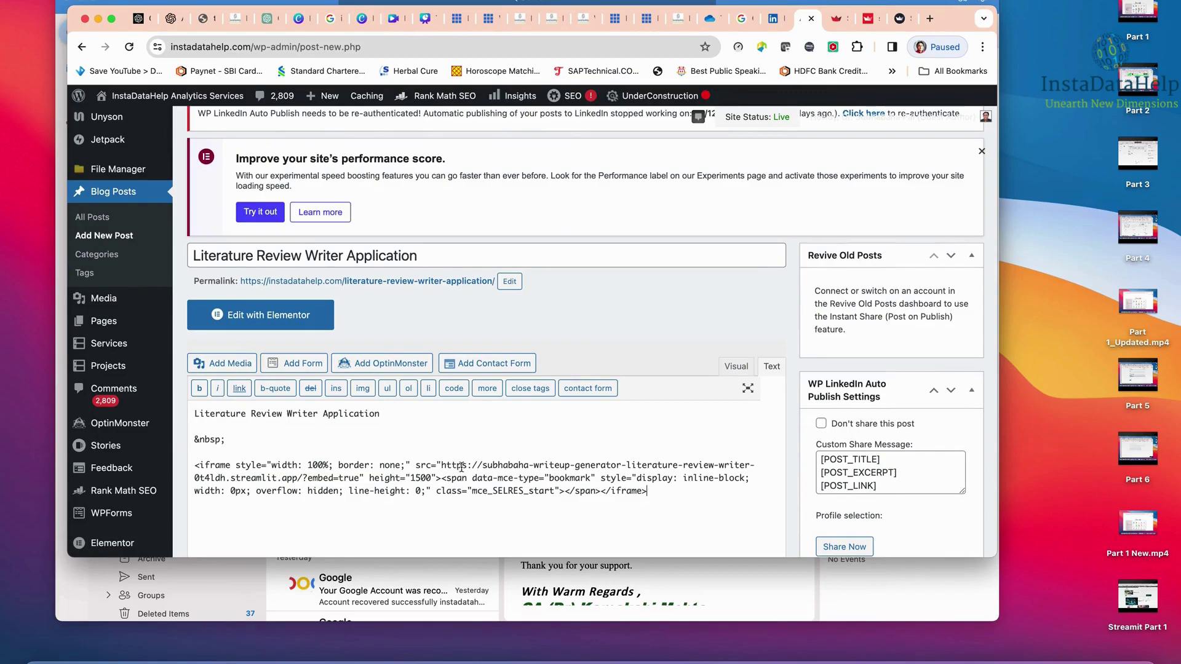
drag(441, 465, 515, 463)
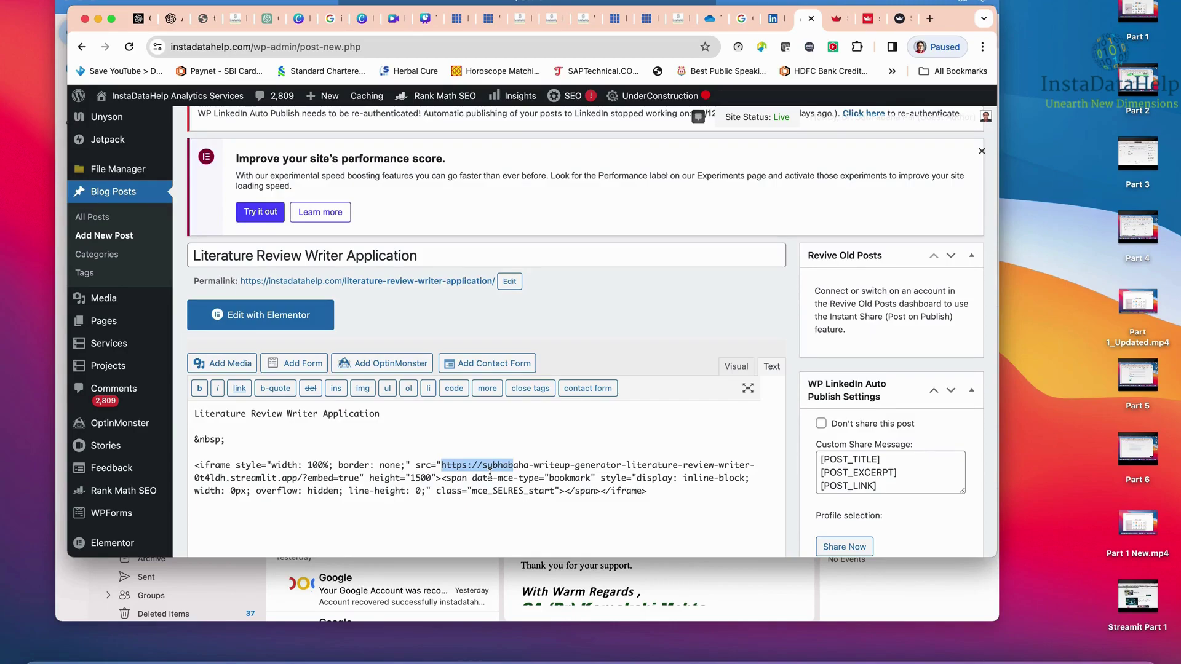
click(626, 477)
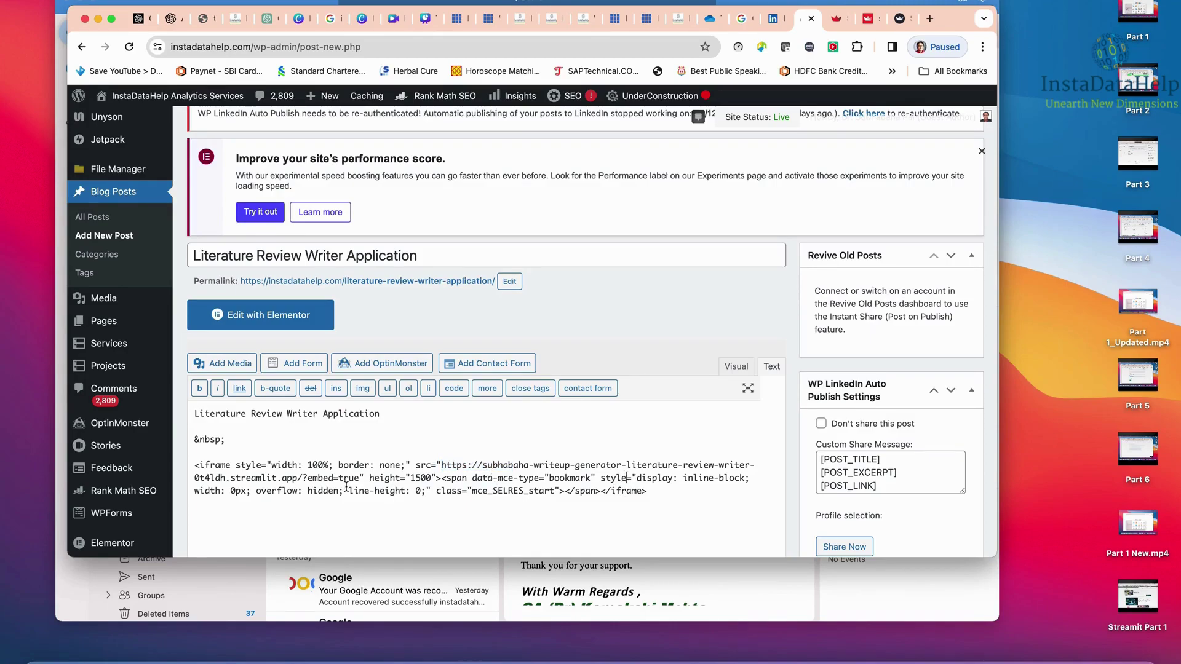
drag(298, 478, 444, 466)
key(super+c)
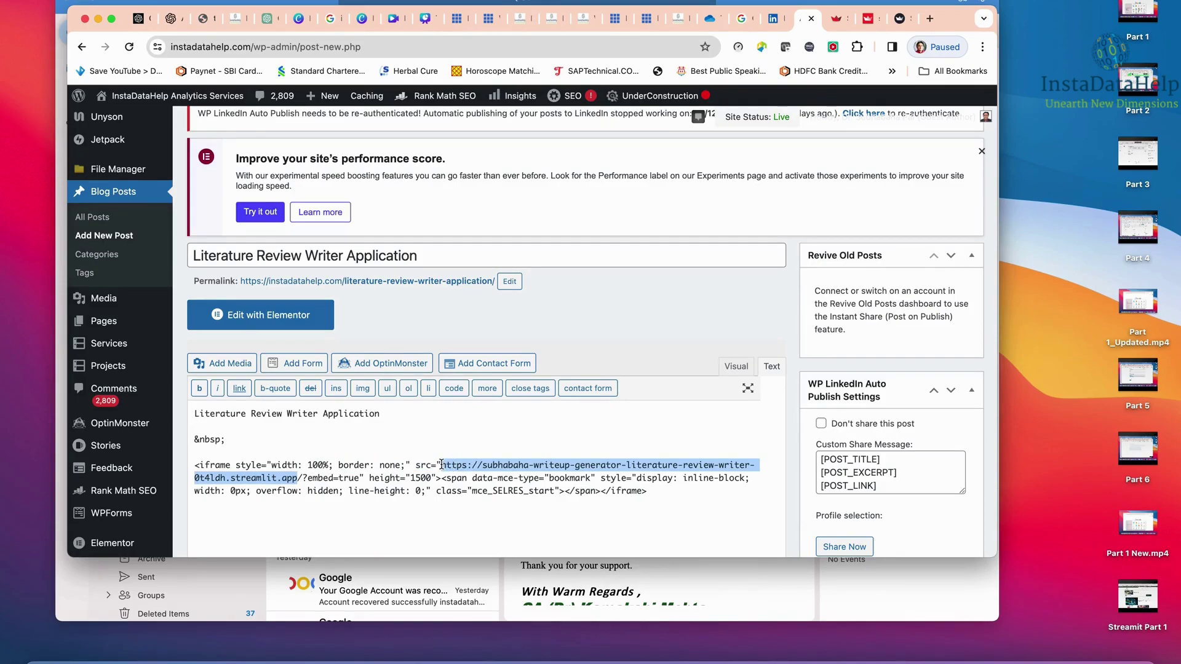
key(BackSpace)
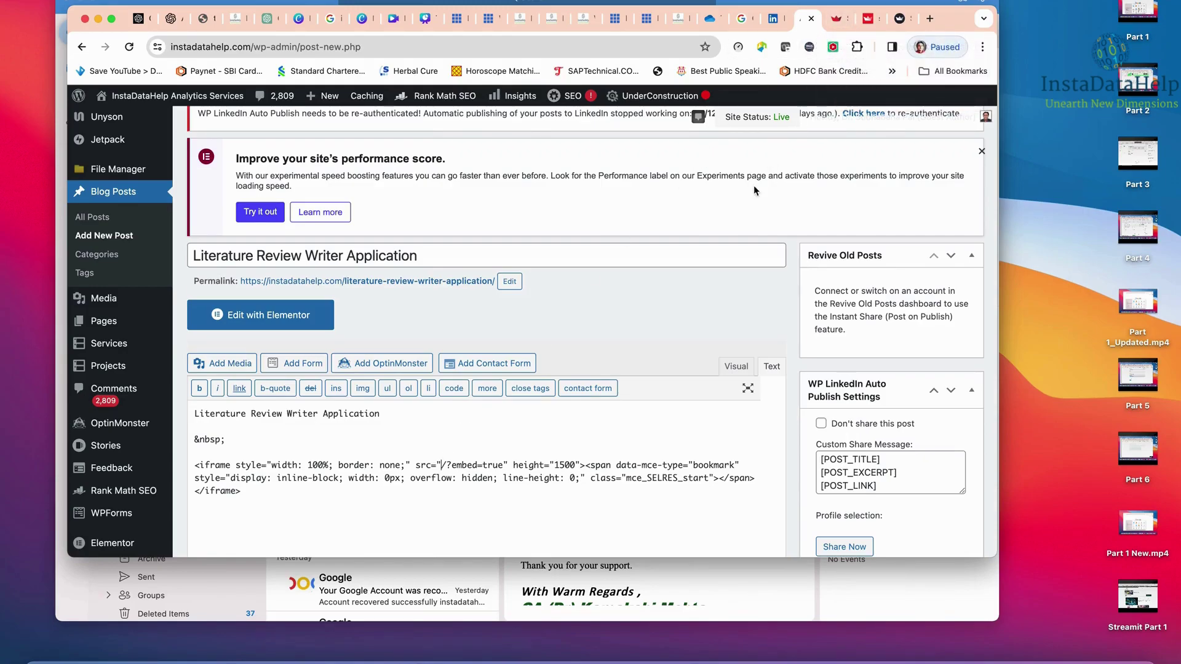
key(super+v)
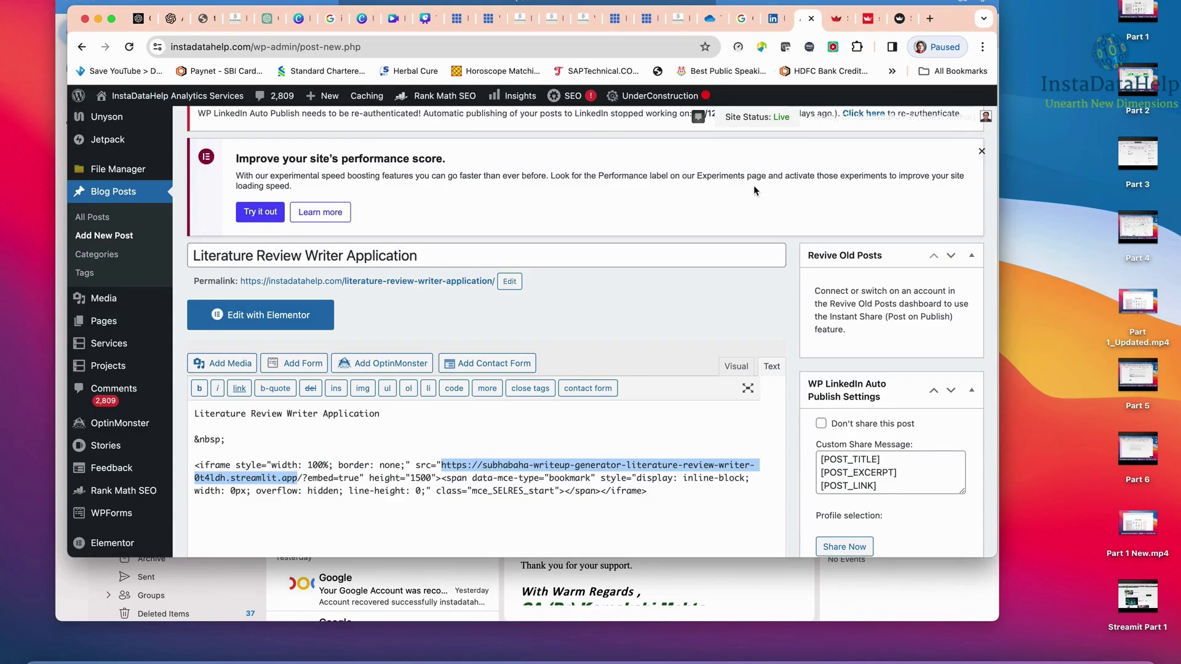
- Copy the videodemo app's URL from the Streamlit app list, then return to the WordPress post editor
click(868, 18)
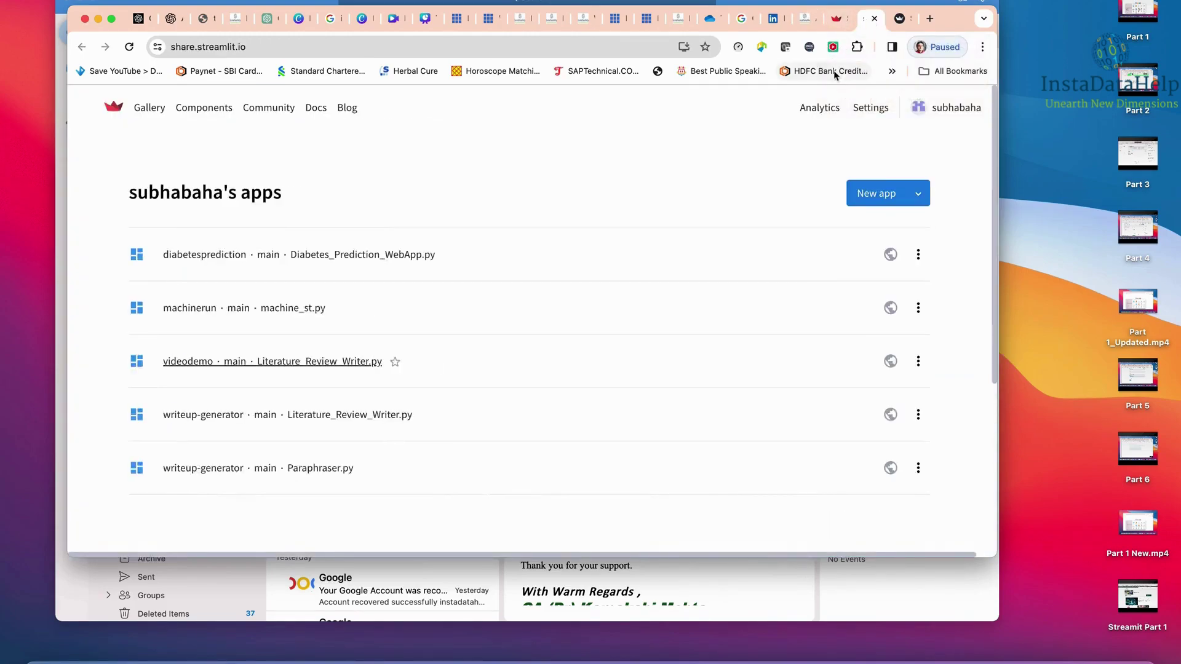
click(917, 362)
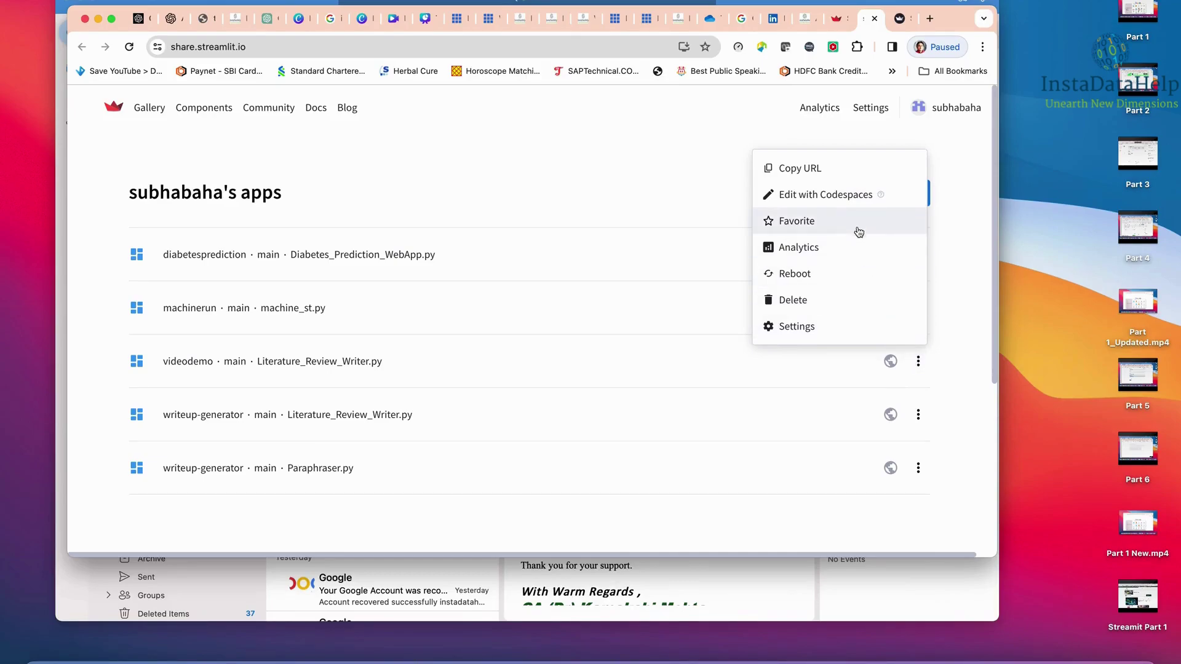
click(841, 177)
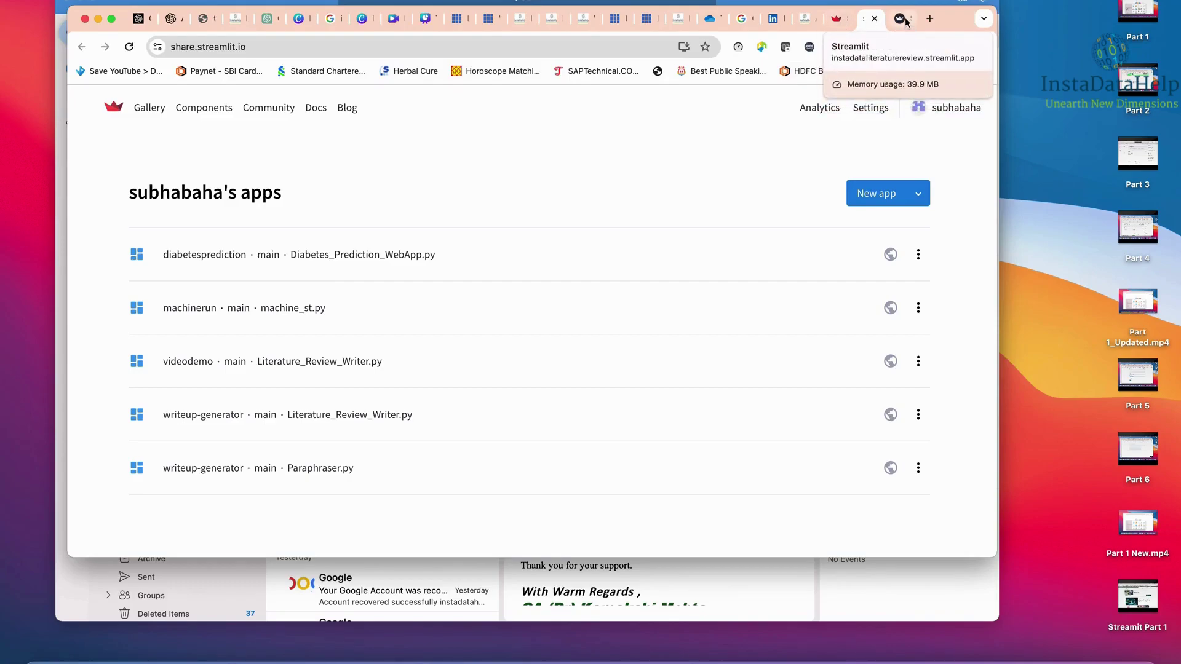
drag(946, 27, 946, 46)
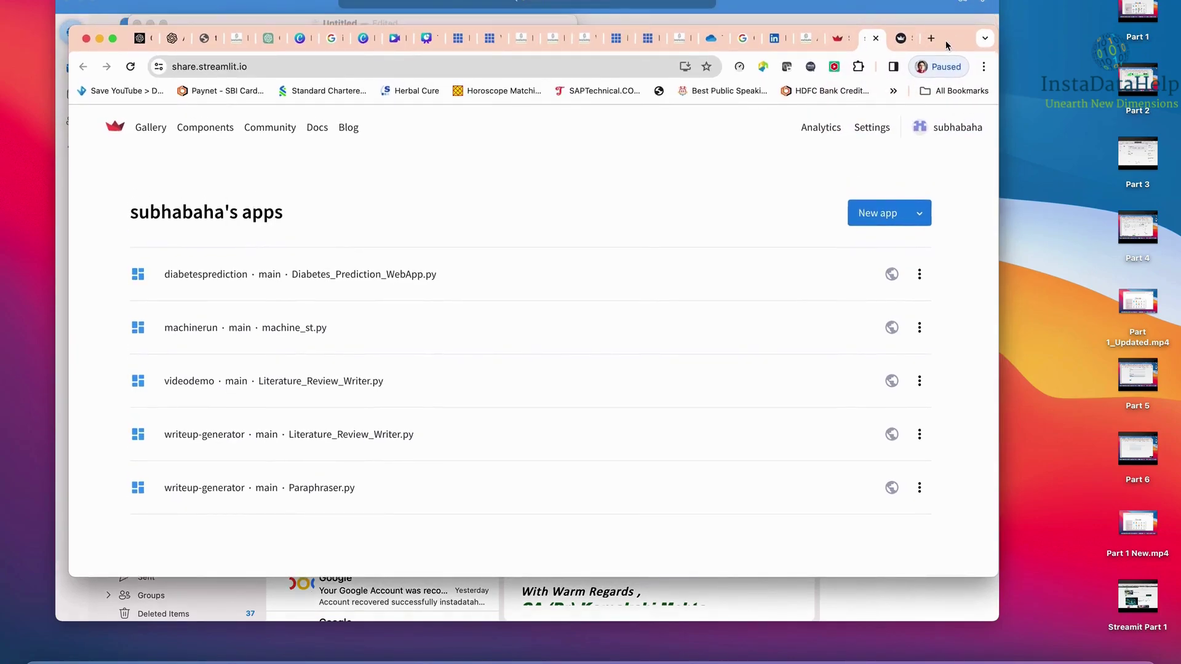
click(806, 38)
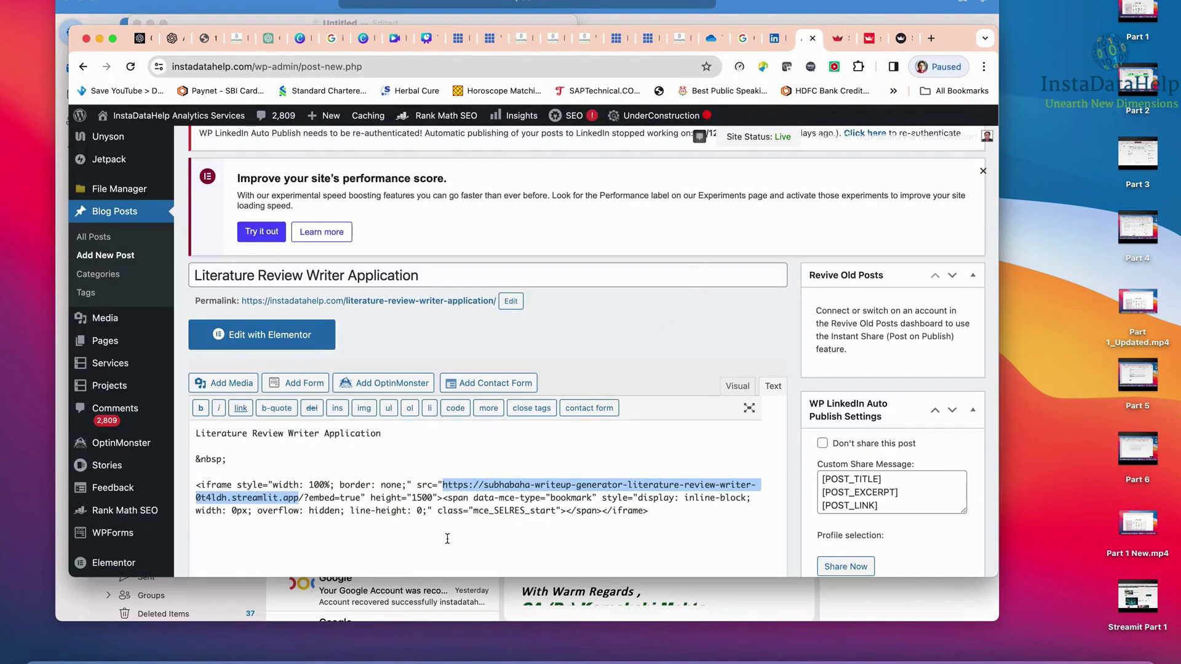
- Paste the new app address into the iframe src, removing the doubled slash before ?embed=true
click(685, 512)
key(Return)
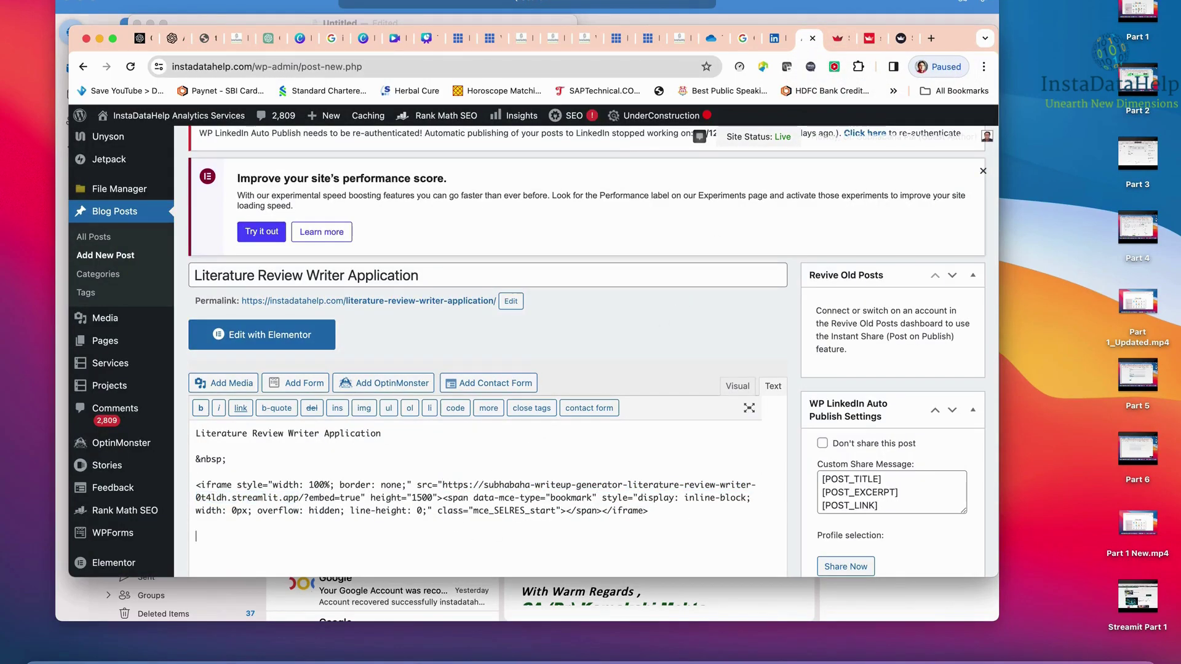
key(super+v)
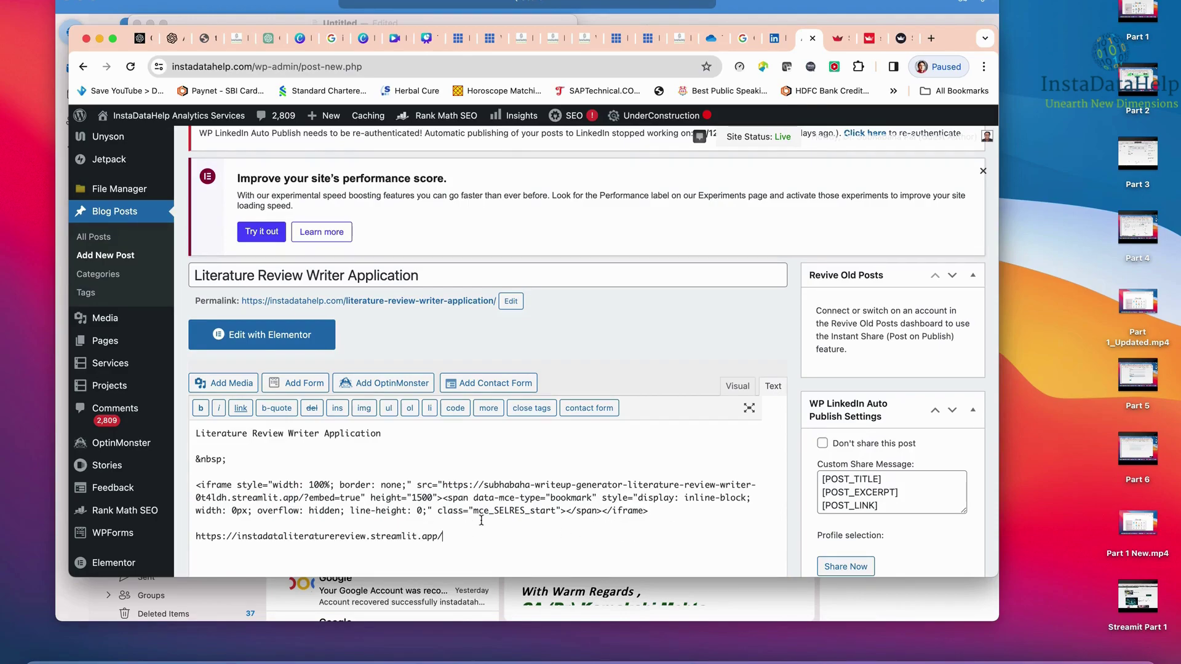
drag(446, 534, 191, 532)
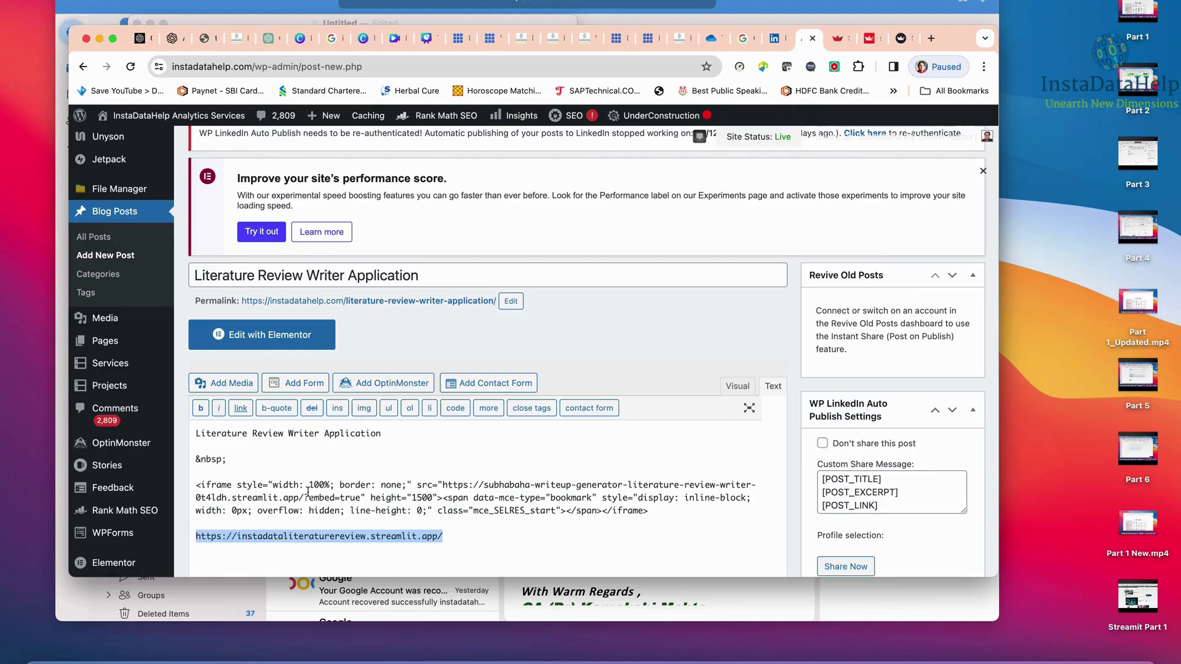
click(361, 498)
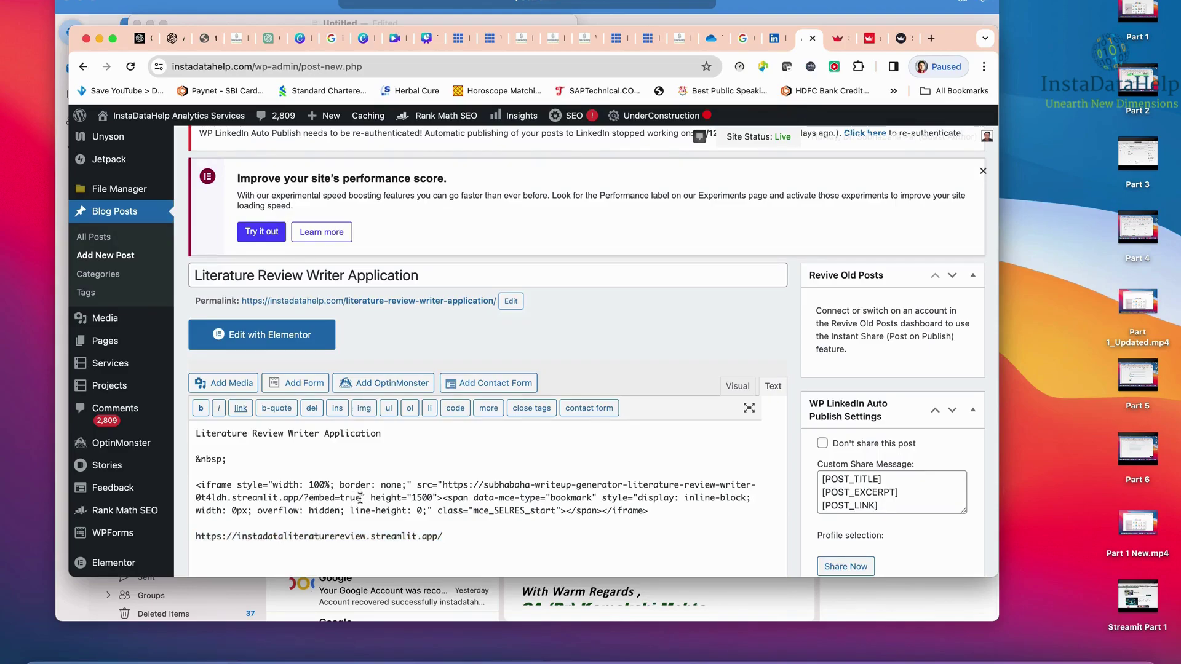
drag(298, 498, 446, 485)
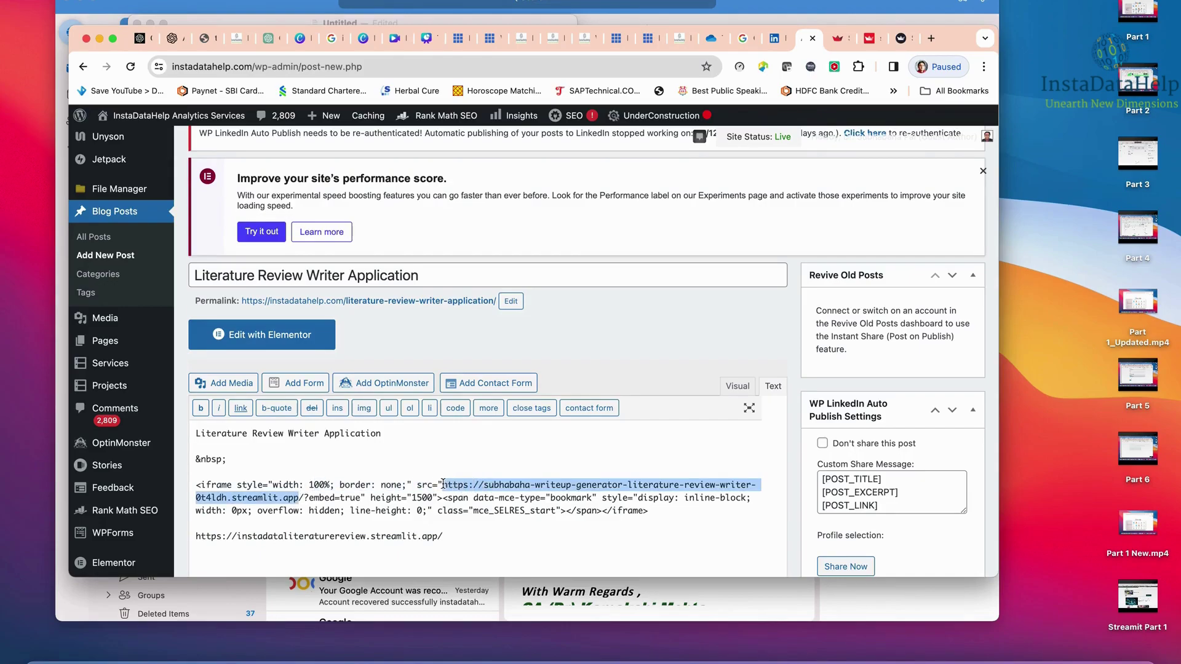
key(super+v)
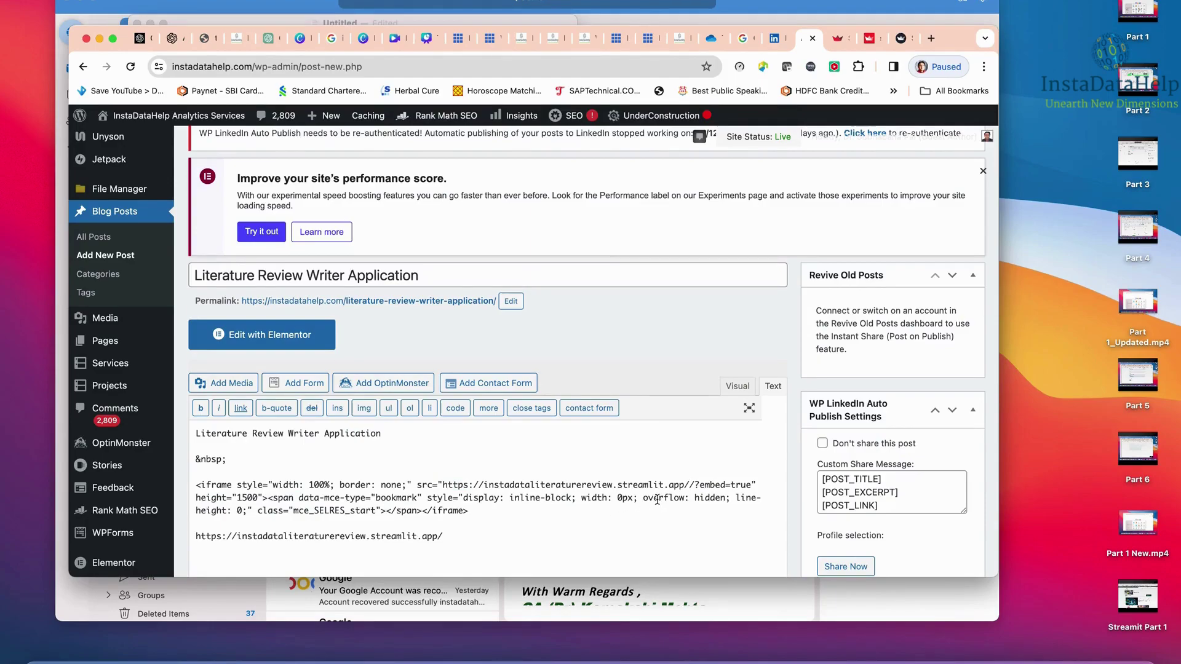
key(BackSpace)
- Delete the leftover app address line pasted below the iframe code
drag(516, 542, 417, 538)
mouse_move(112, 533)
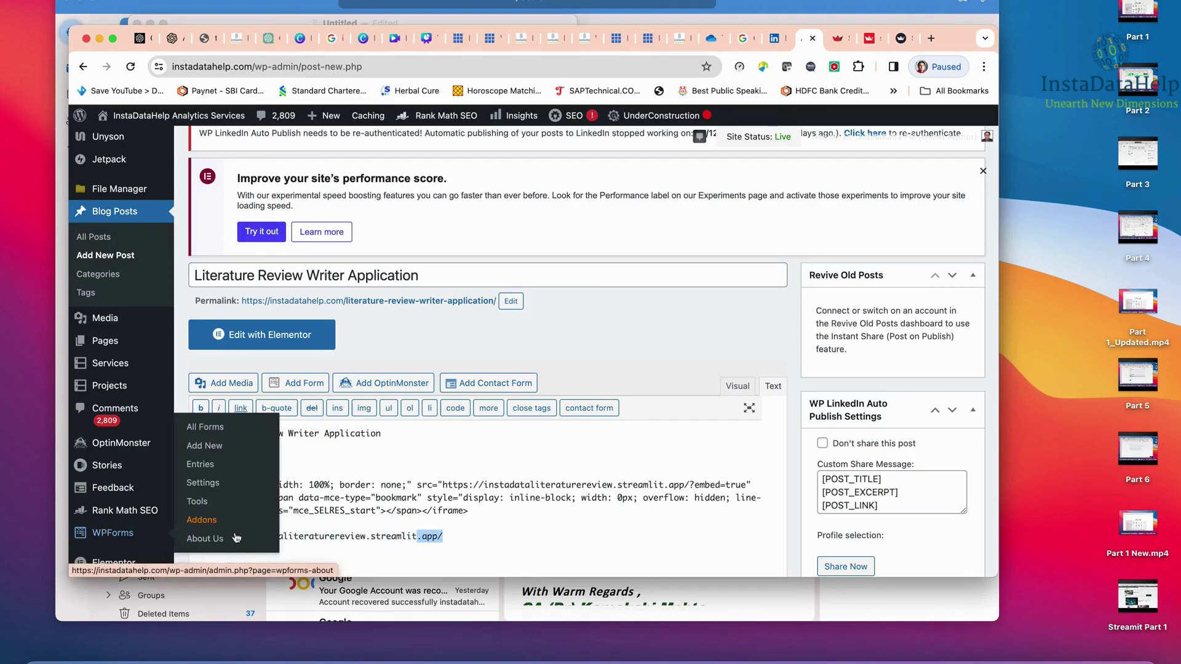
shift+click(237, 539)
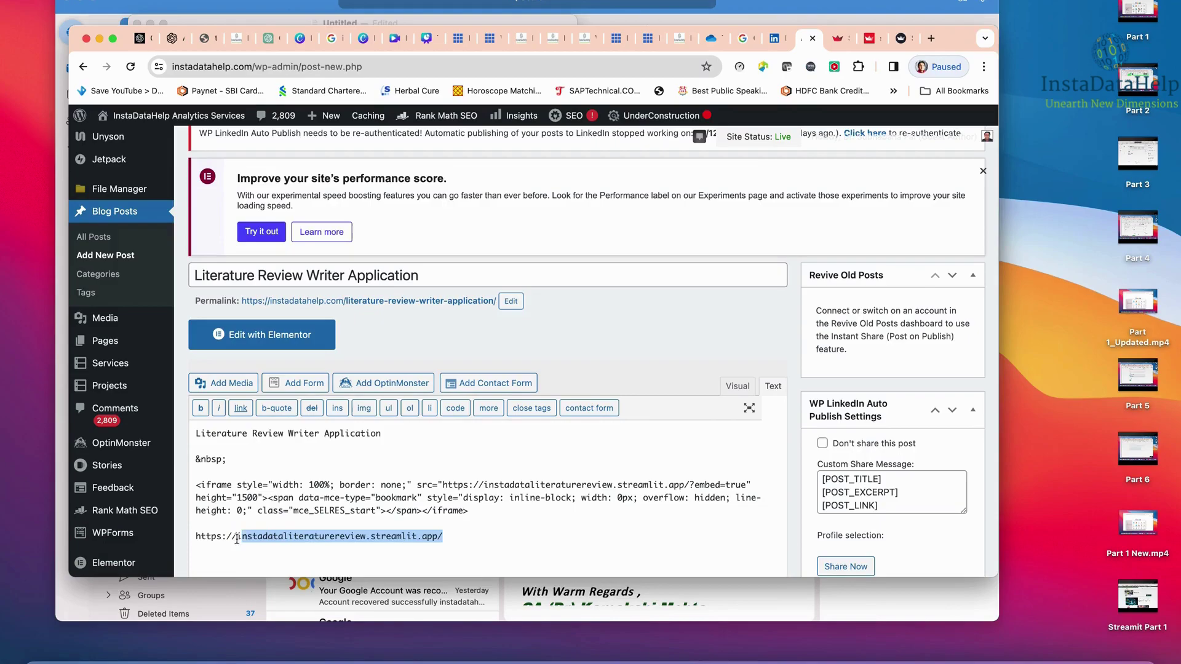
drag(237, 540, 185, 542)
key(BackSpace)
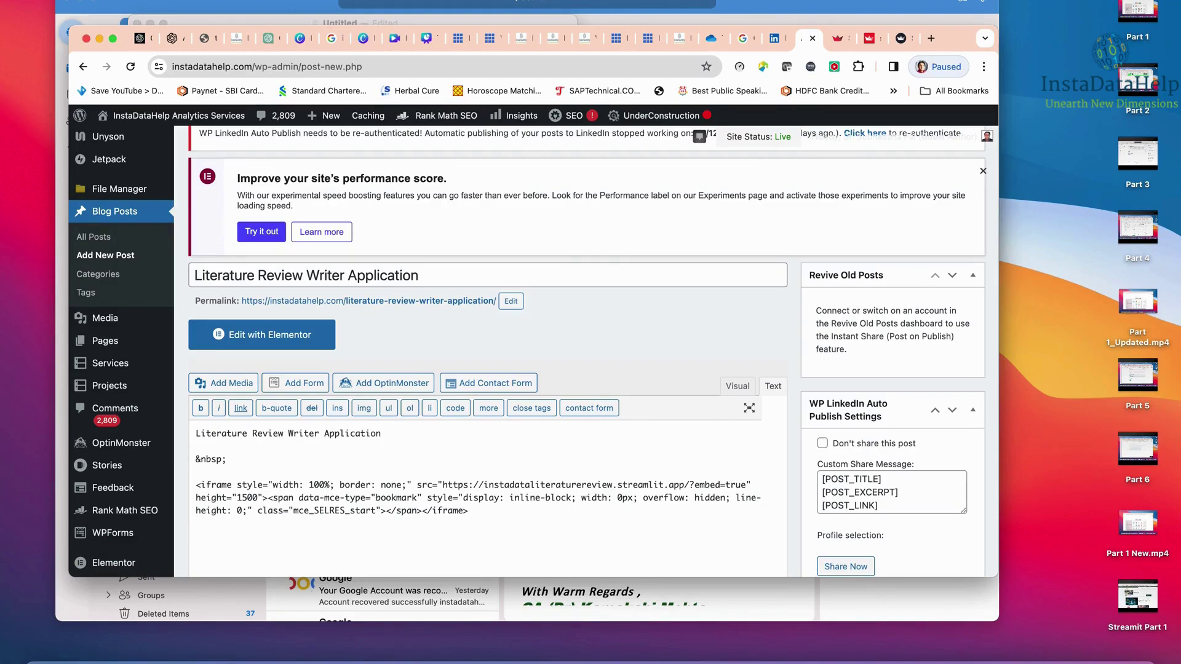
scroll(374, 514, down, 10)
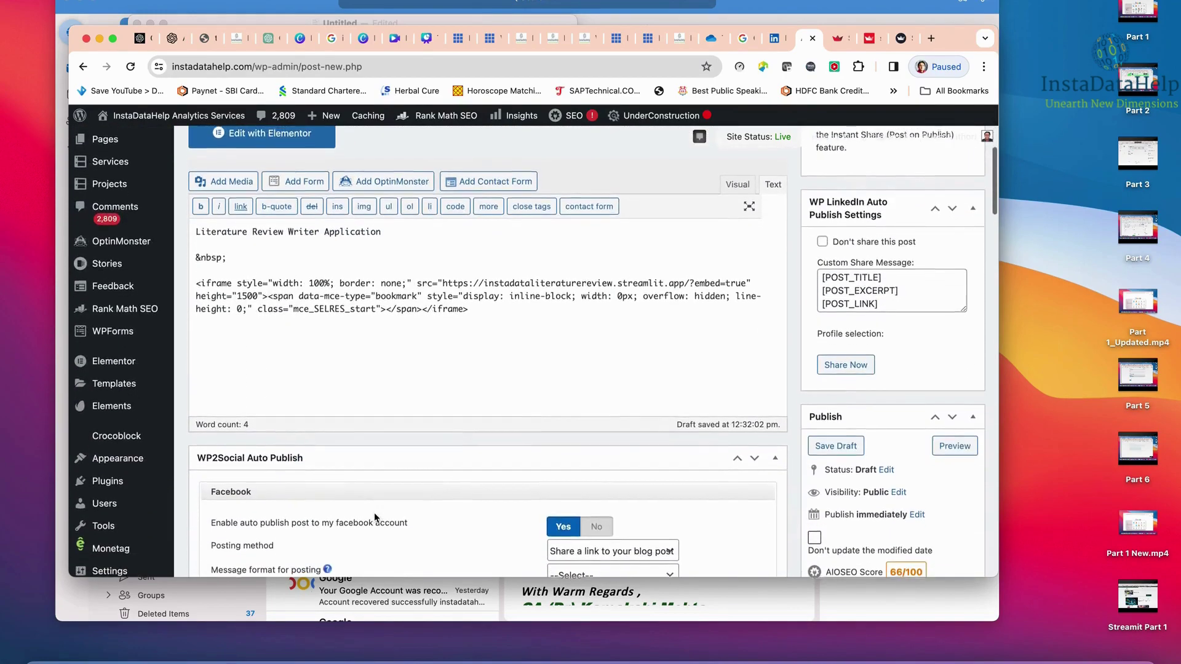
scroll(375, 518, up, 6)
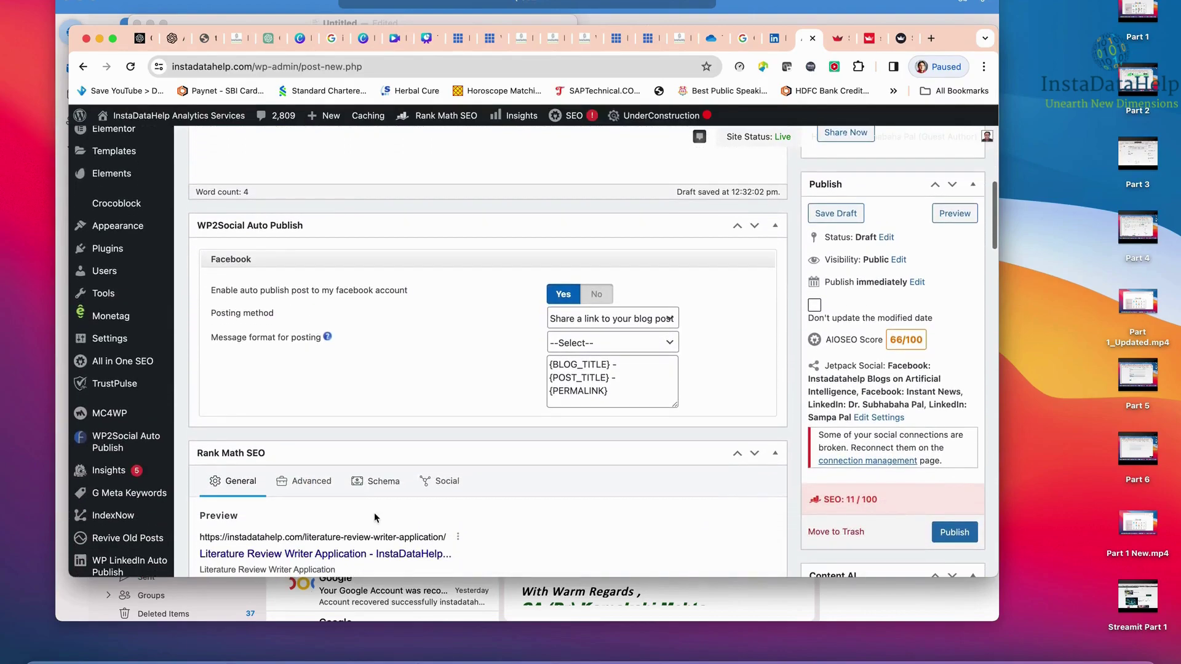
- Enter 'Literature Review Writer' in the Rank Math Focus Keyword field
scroll(375, 518, down, 10)
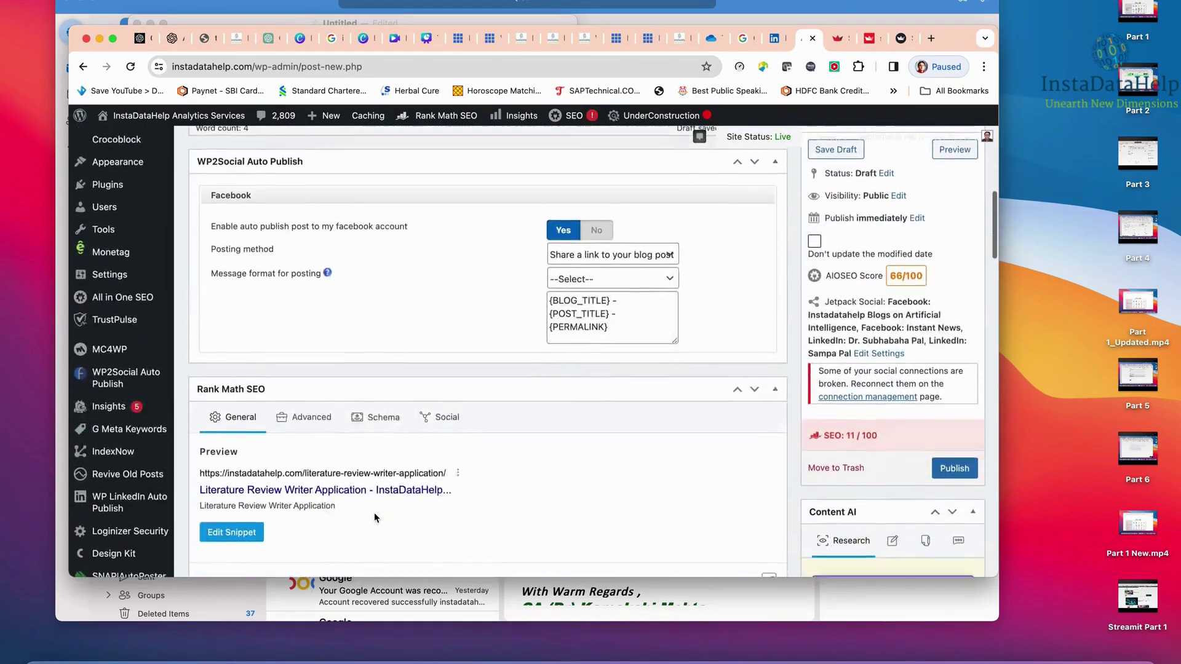
scroll(374, 517, down, 3)
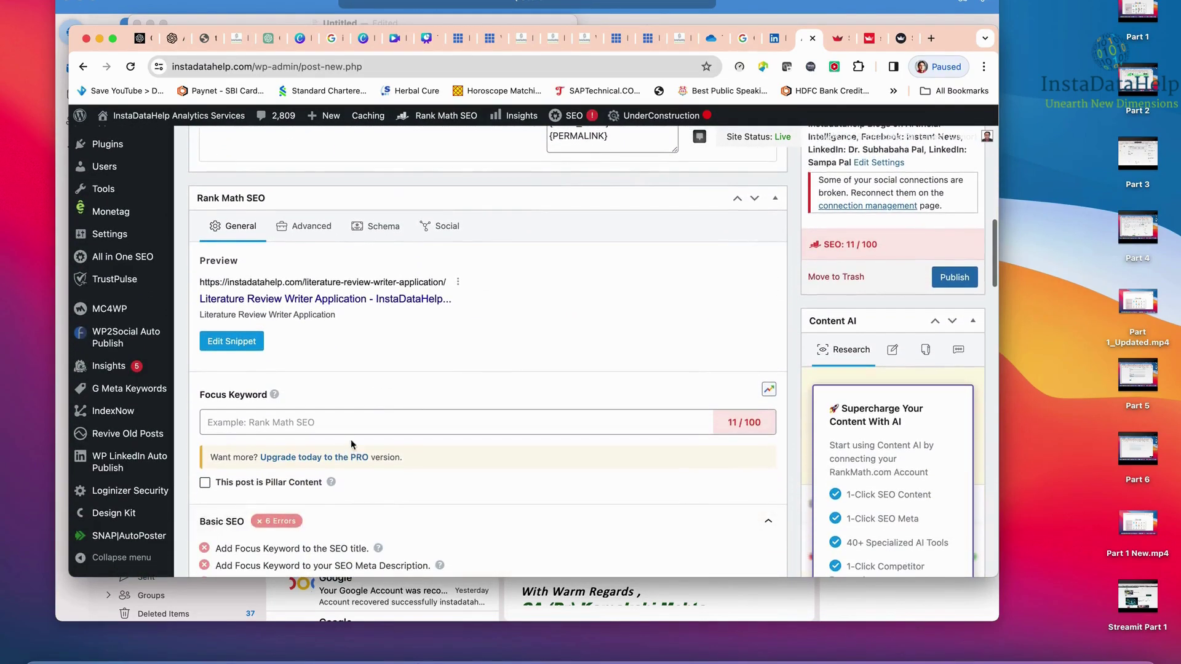
click(347, 423)
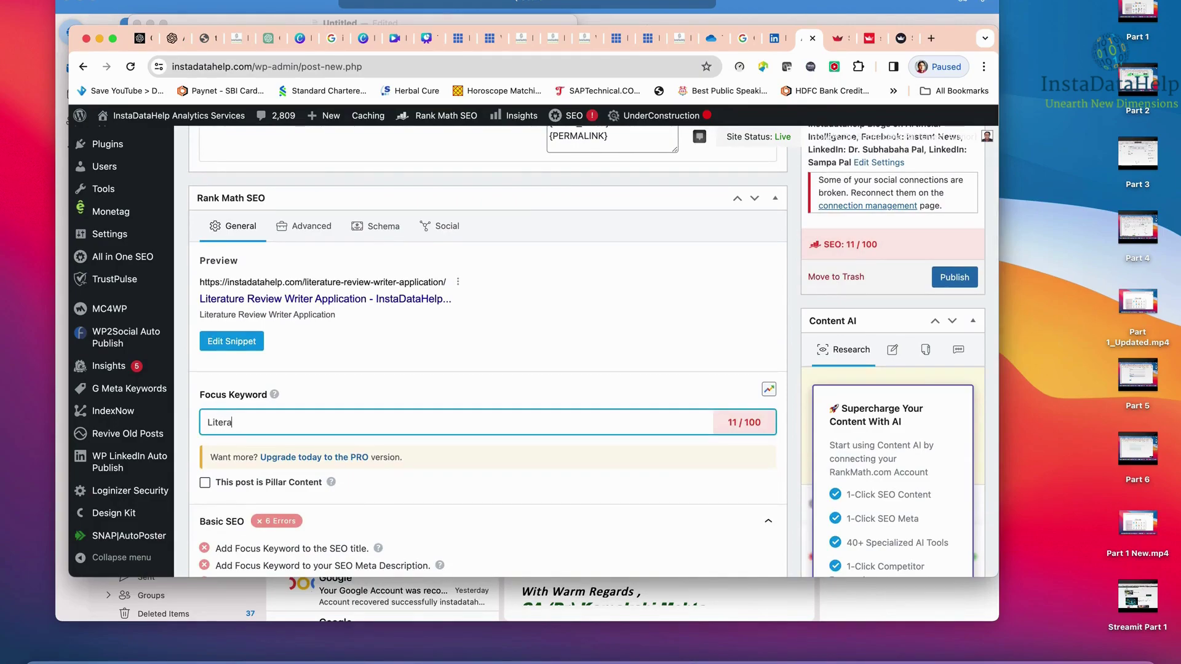
text(Literature Review Writer)
scroll(443, 443, down, 10)
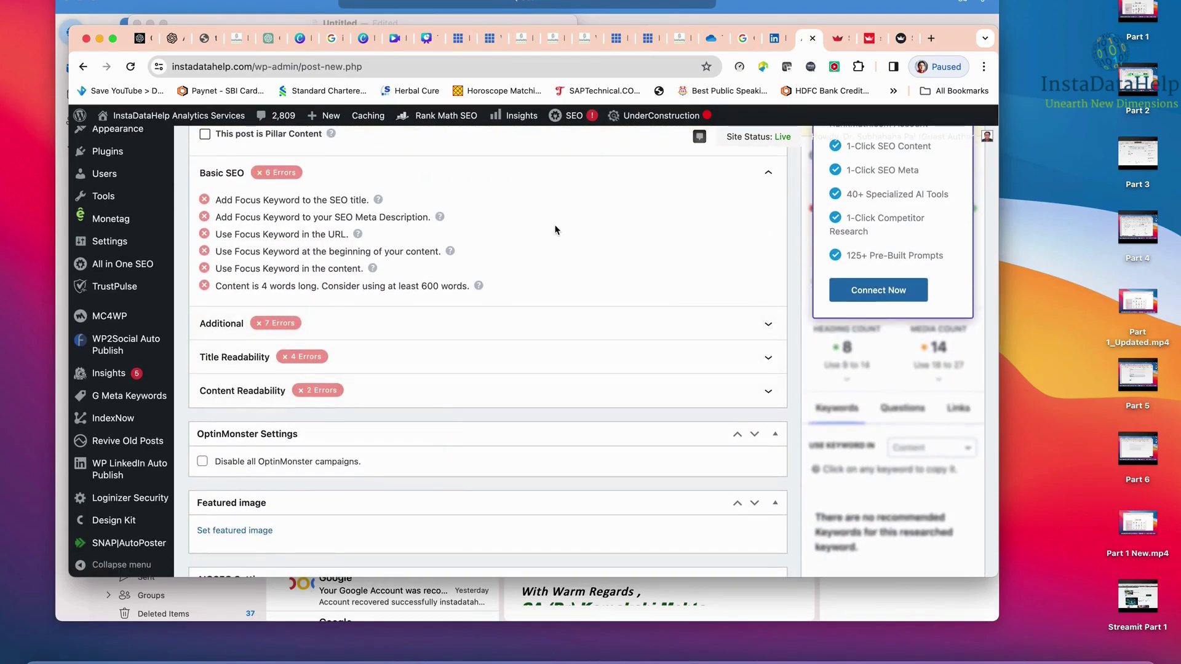
scroll(553, 233, up, 4)
scroll(558, 244, down, 1)
scroll(548, 290, down, 9)
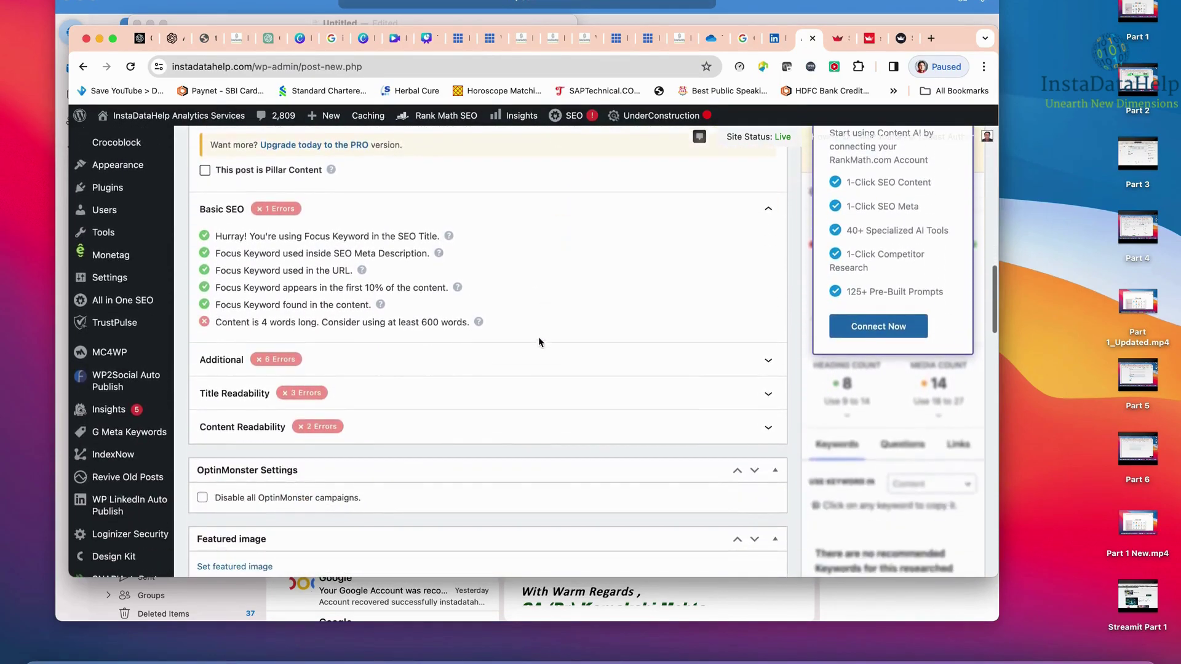
- Type 'Literature Review Writer' into AIOSEO's Focus Keyphrase field and add it
scroll(511, 368, down, 8)
scroll(511, 368, down, 9)
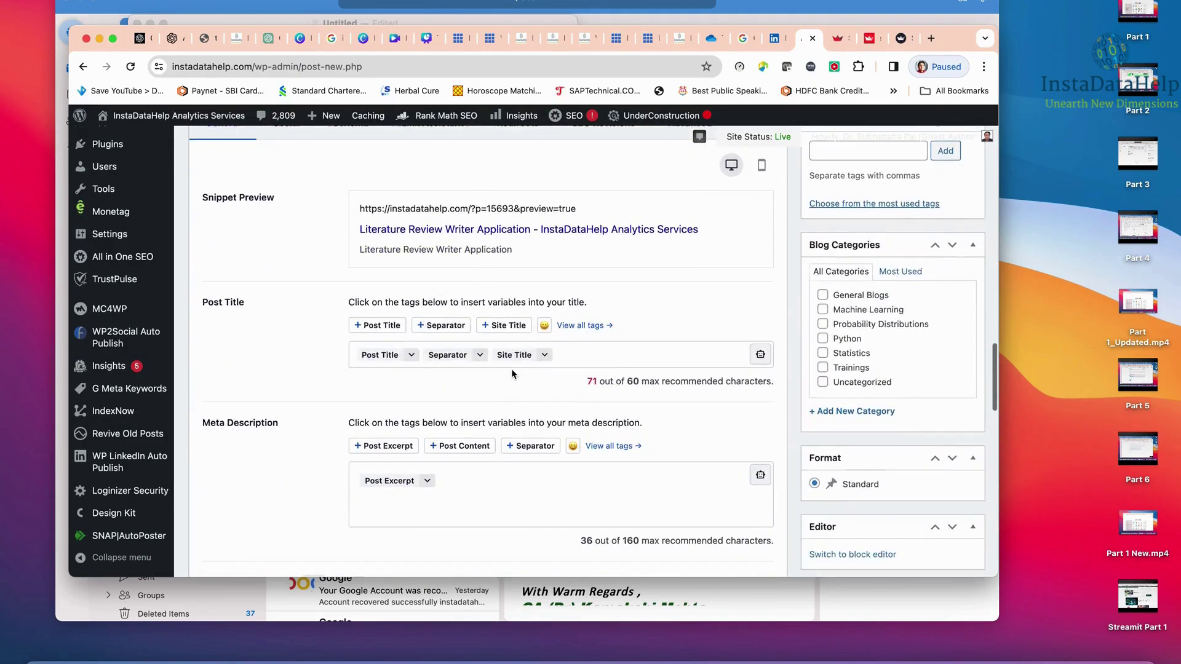
scroll(497, 426, down, 1)
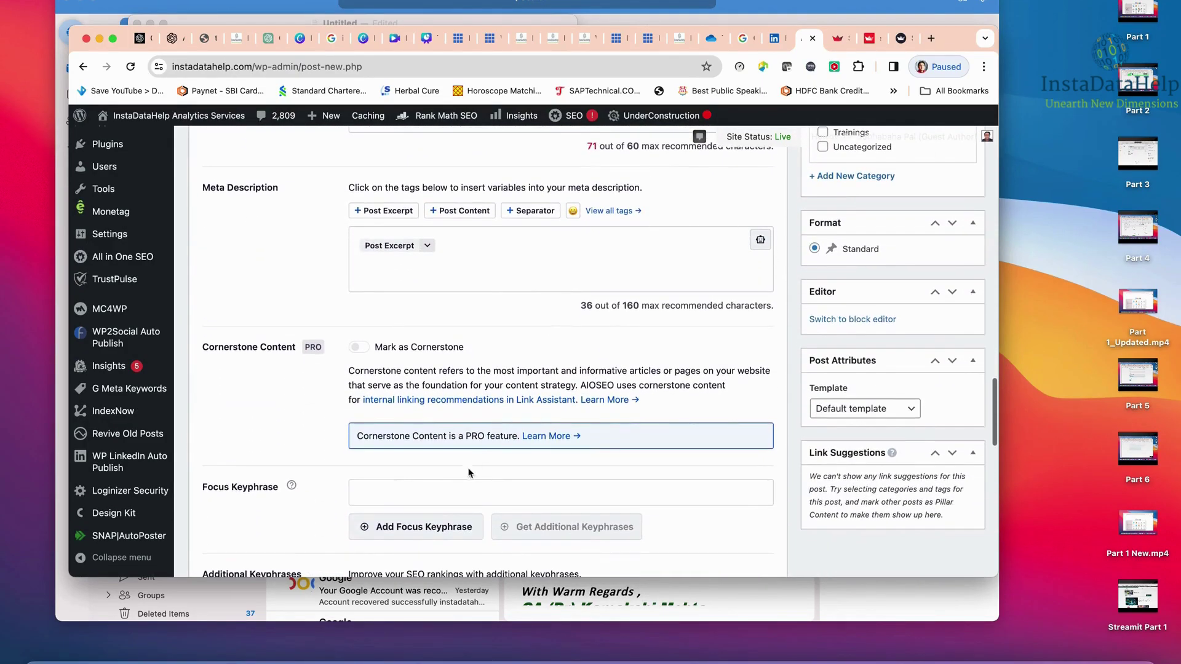
click(448, 487)
text(Litera)
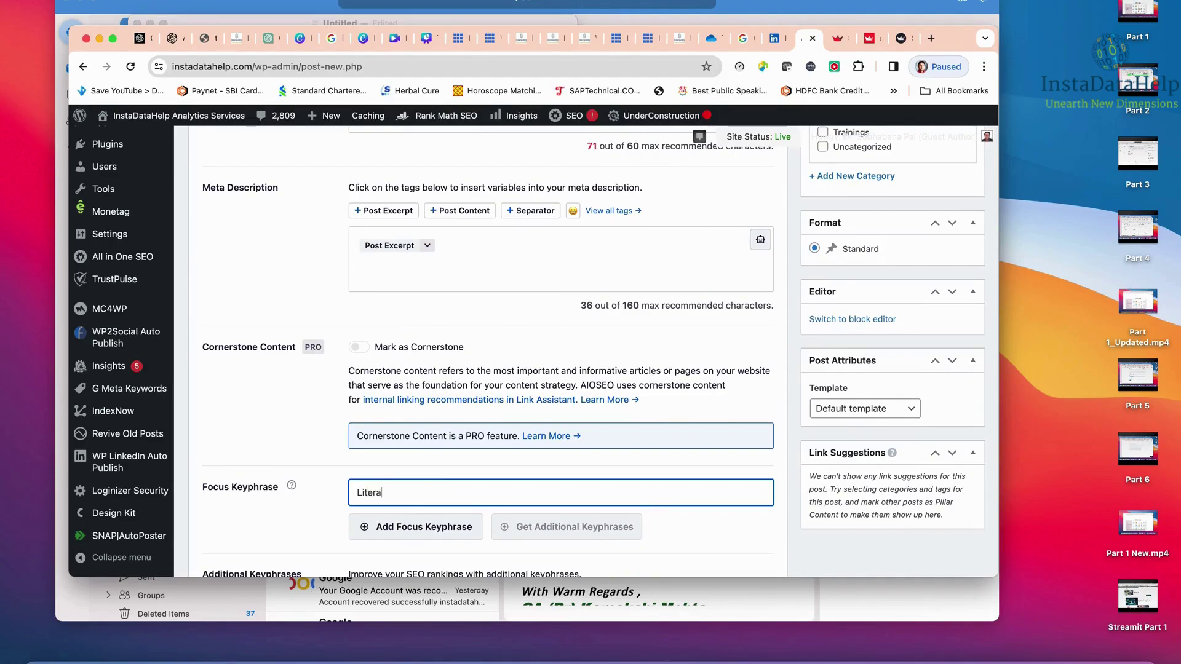
text(ture Review Writer)
scroll(427, 277, down, 5)
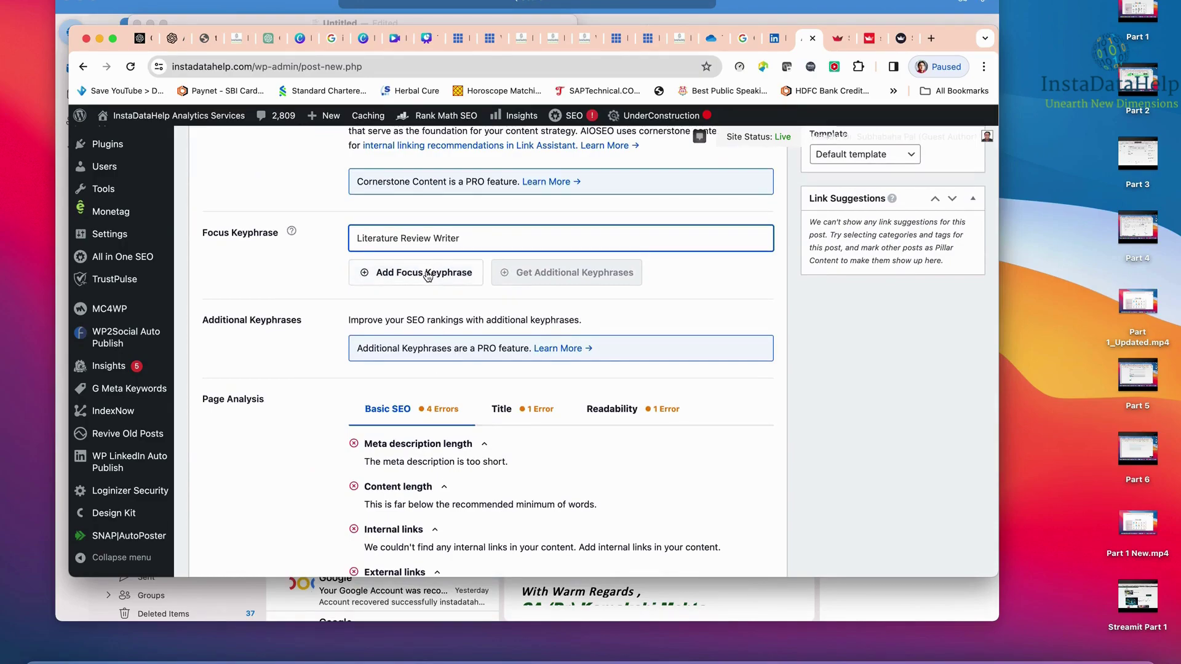
click(428, 275)
scroll(489, 372, down, 3)
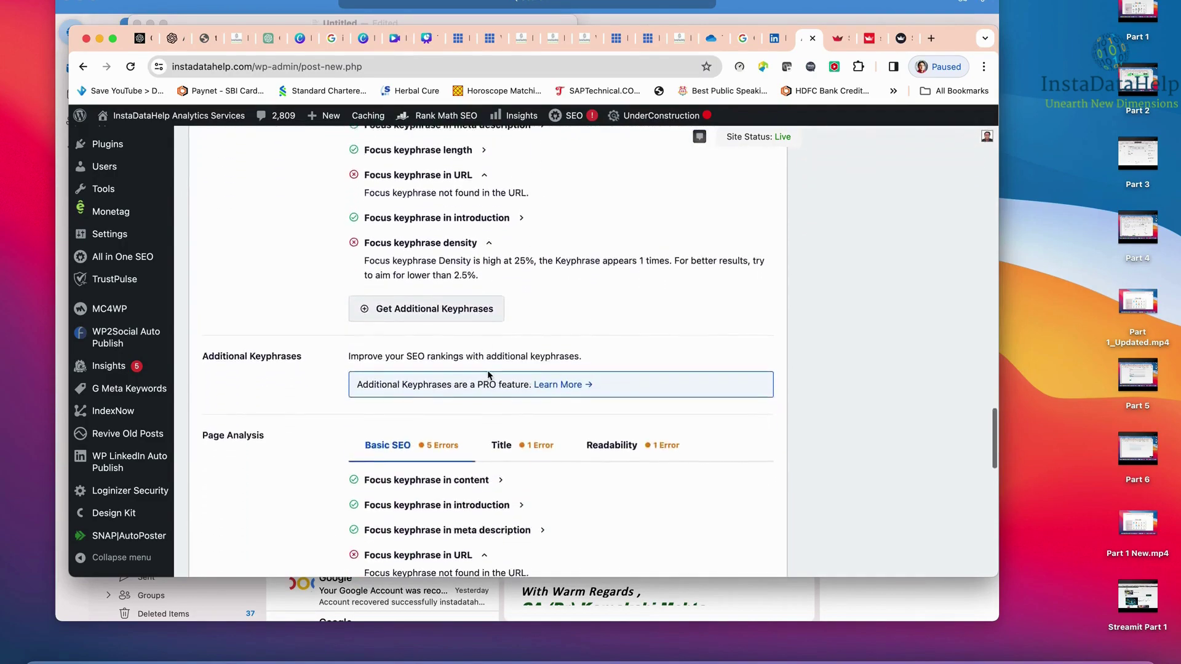
scroll(489, 372, down, 10)
- Fill both the Banner title and G Meta Keywords fields with 'Literature Review Writer'
click(434, 348)
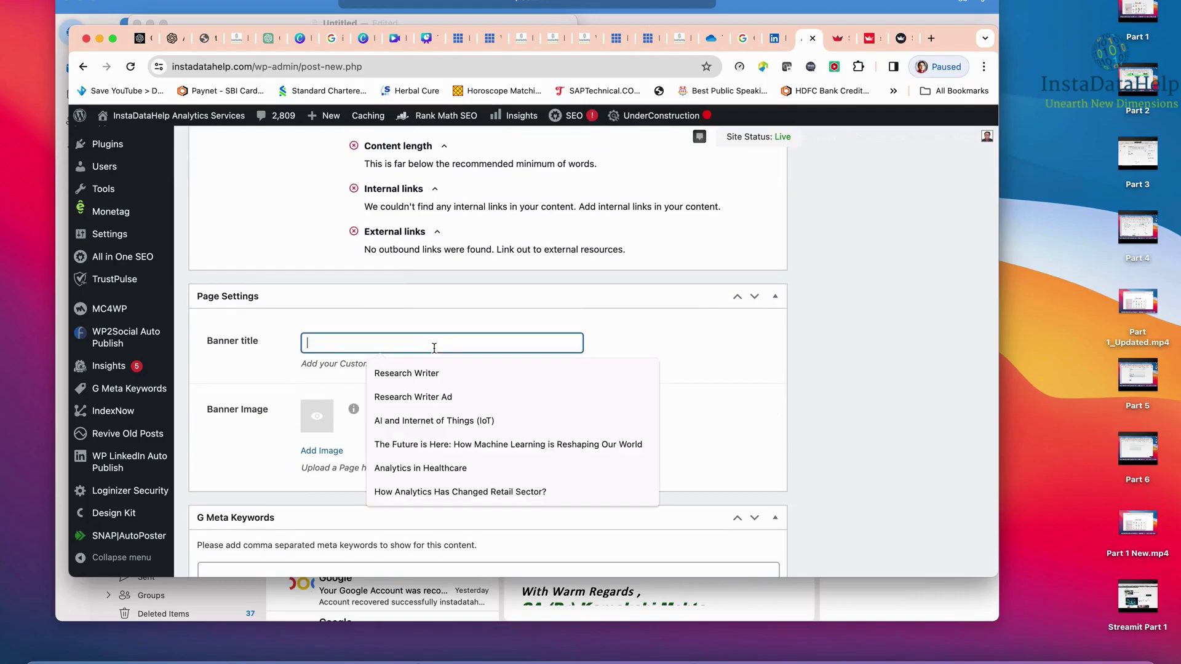
text(Literat)
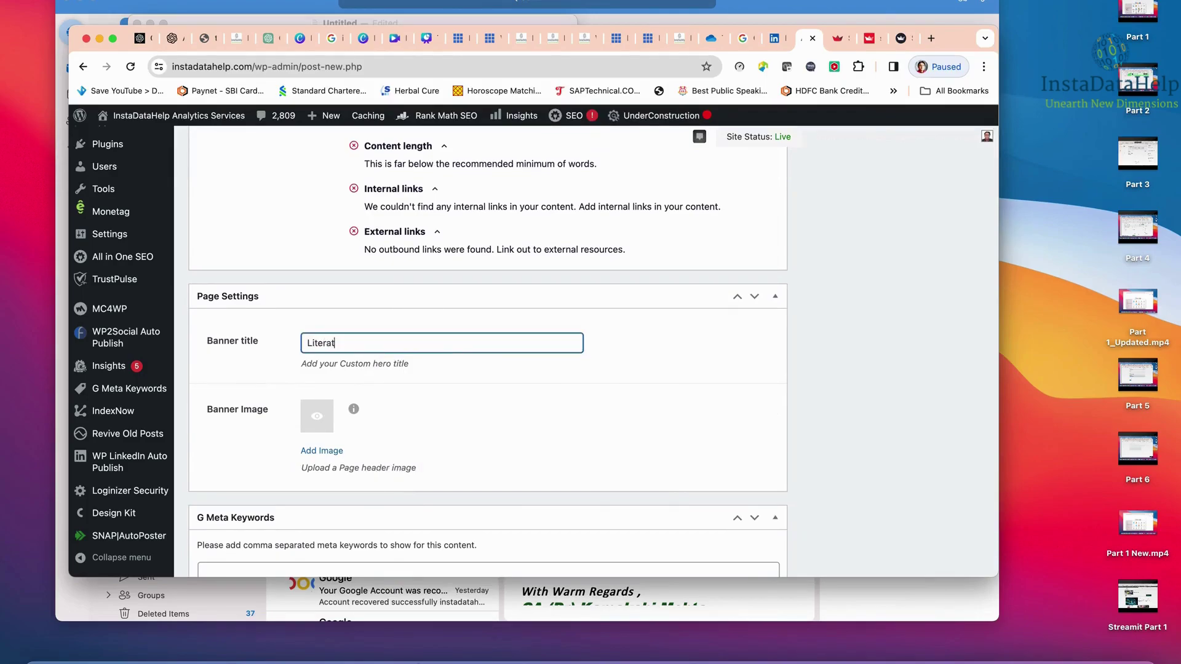
text(ure Review Writer)
scroll(435, 345, down, 5)
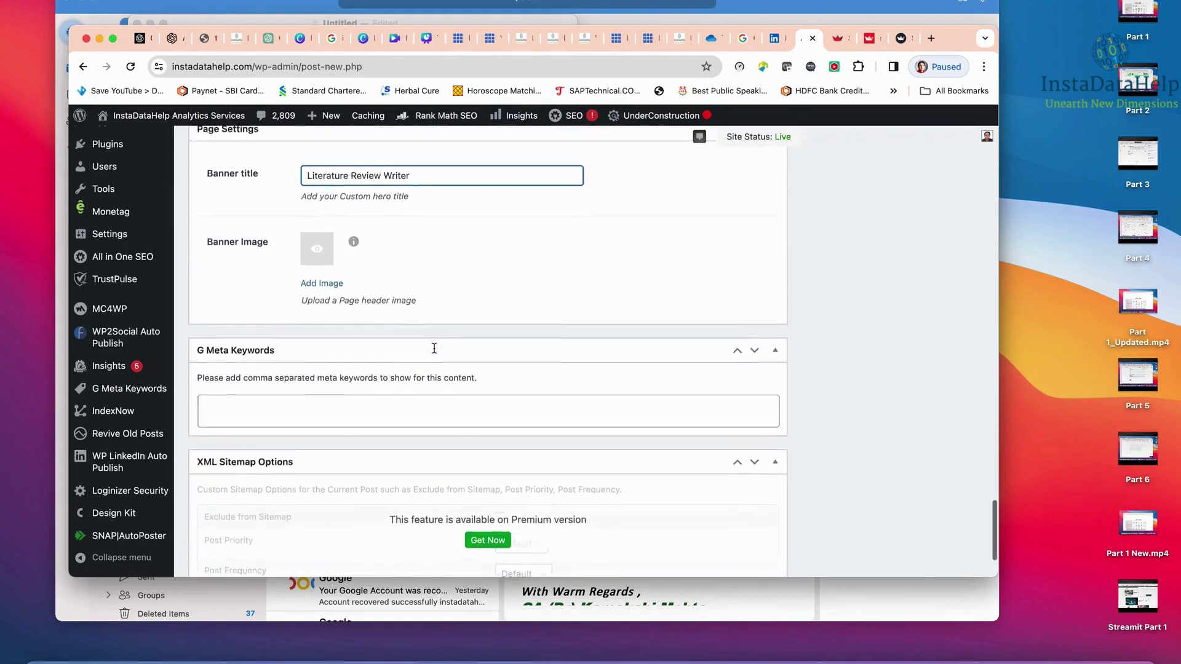
click(379, 391)
text(Literatur)
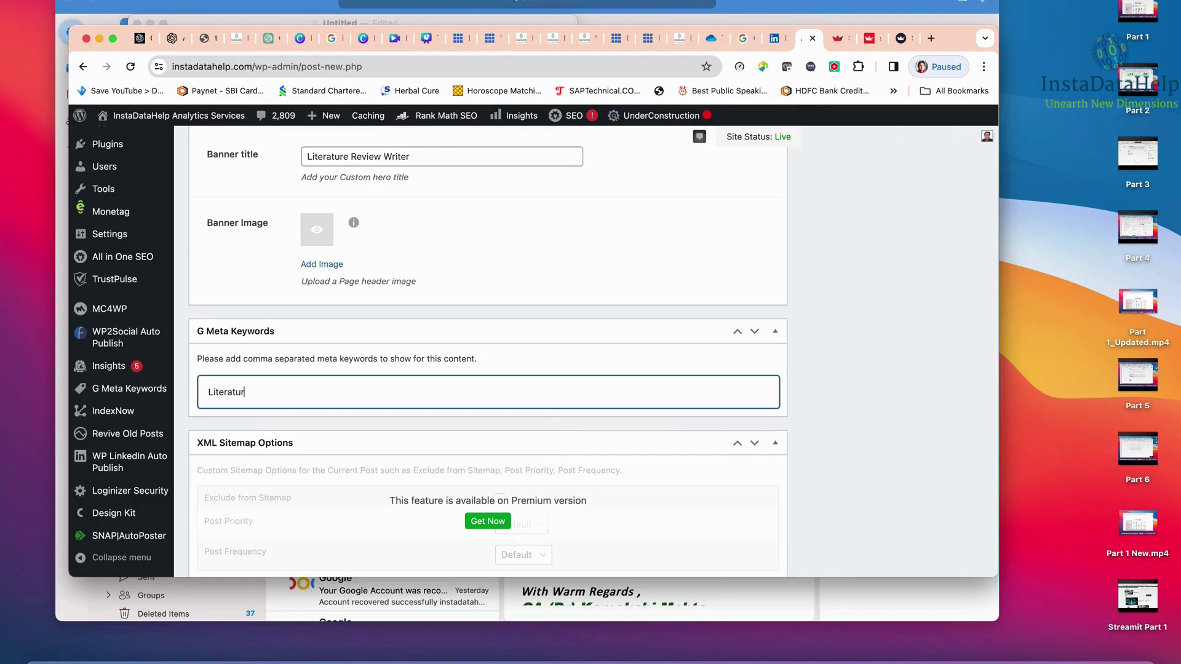
text(e Review Writer)
scroll(389, 386, down, 3)
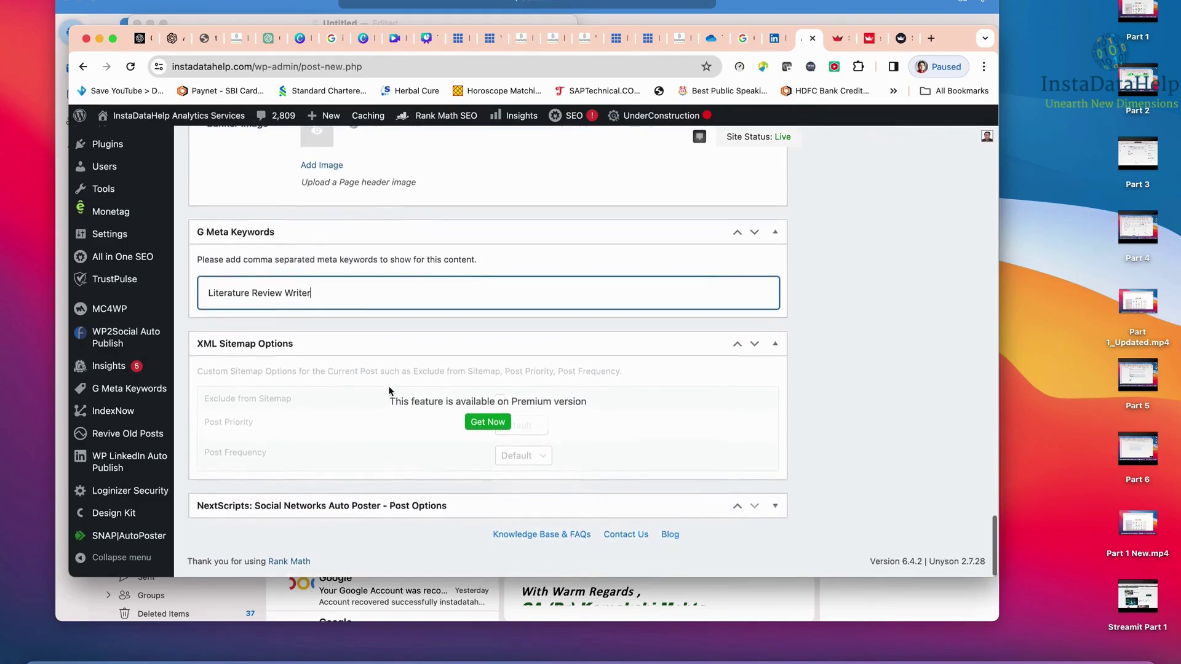
scroll(389, 387, up, 15)
scroll(389, 390, up, 5)
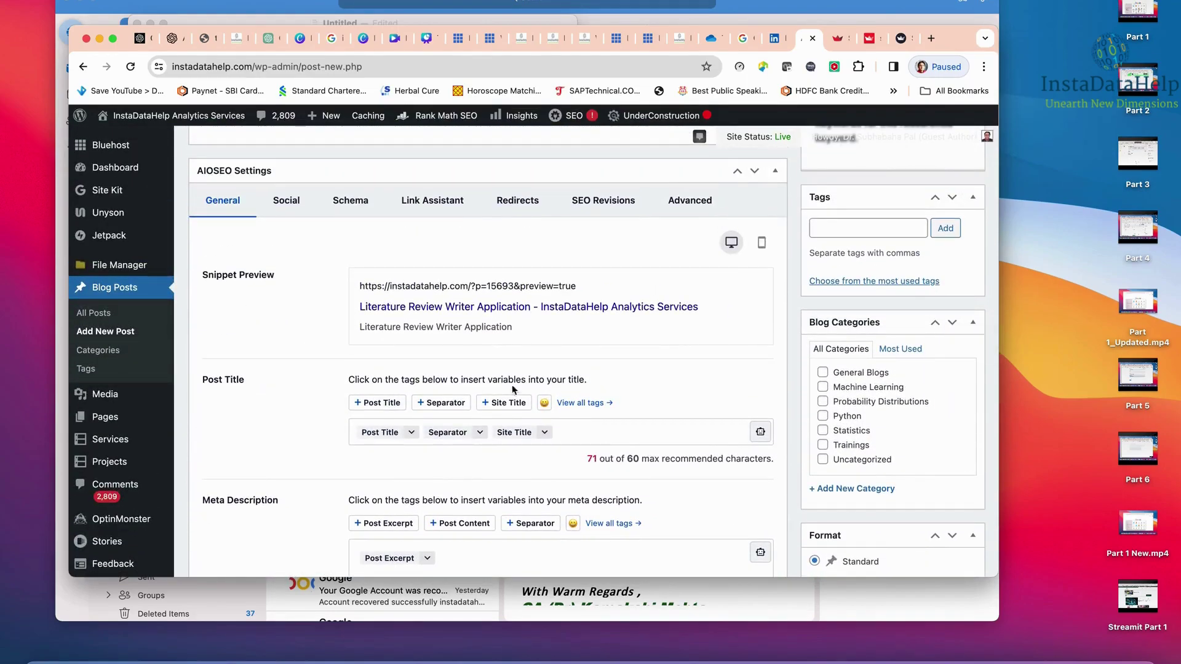
- Tick the Uncategorized blog category and add the tag 'Literature Review Writer'
click(831, 462)
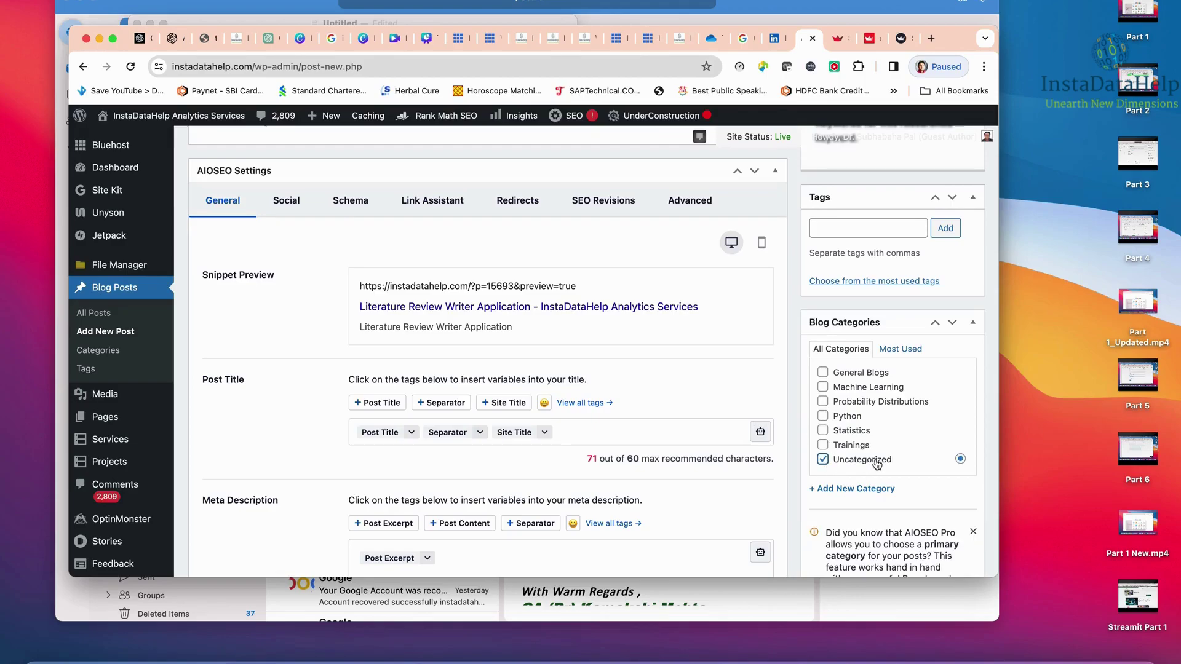
scroll(881, 456, up, 1)
scroll(881, 456, up, 3)
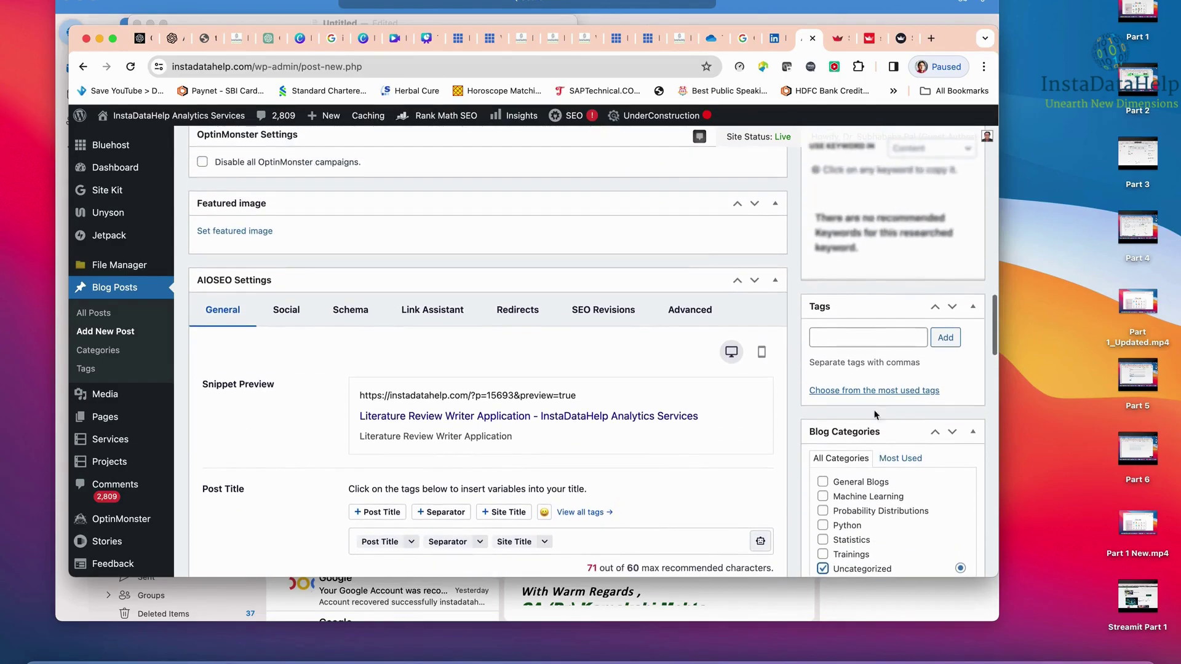
click(868, 338)
text(Litera)
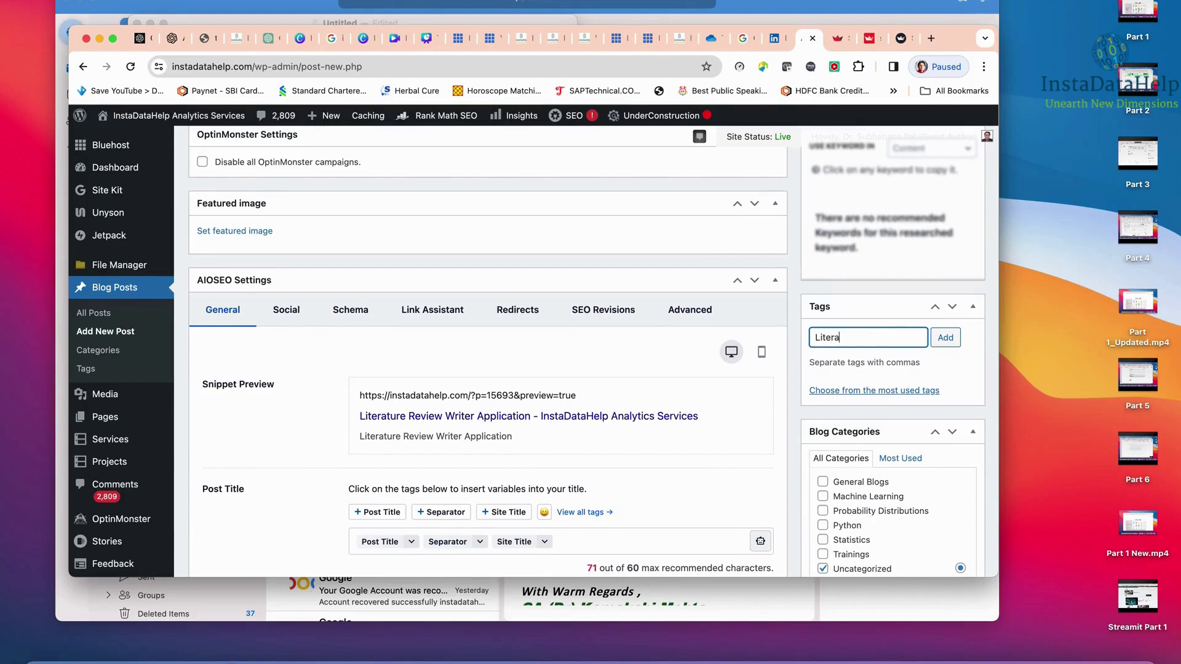
text(ture Revi)
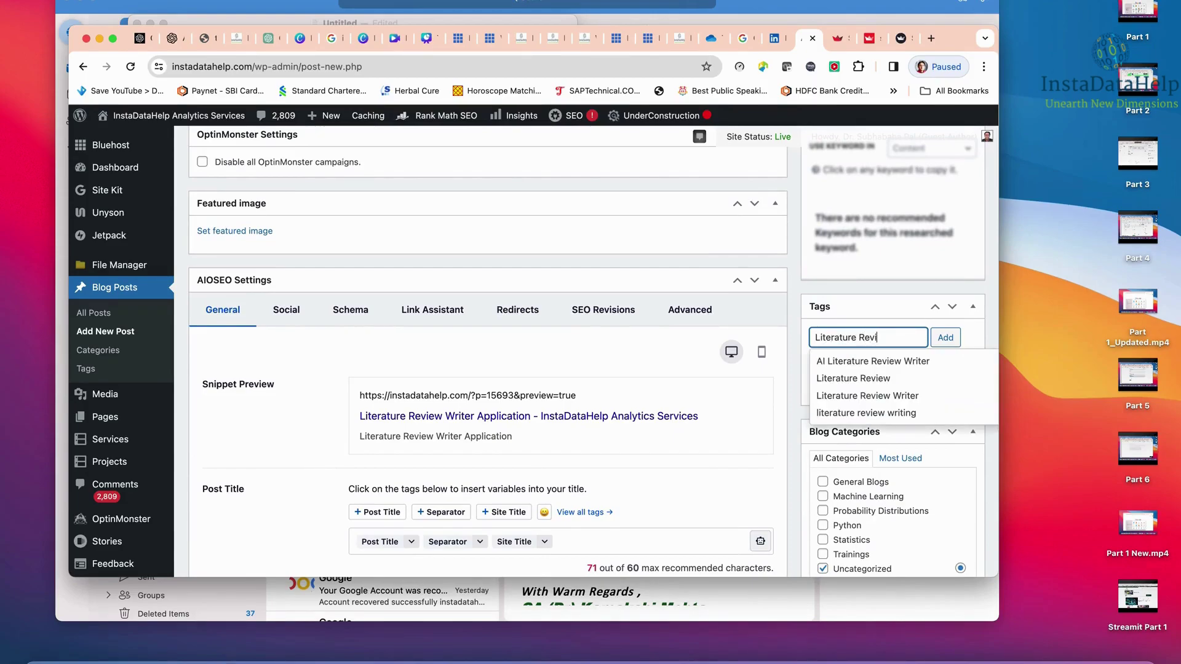
text(ew Writer)
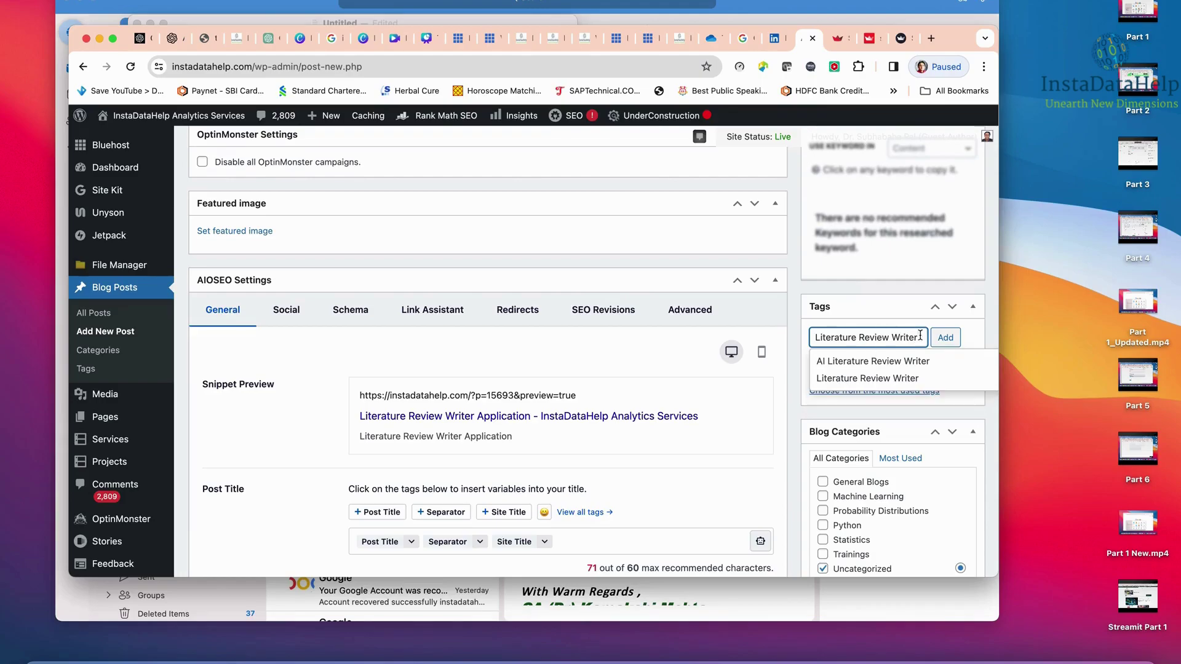
click(945, 337)
scroll(935, 308, up, 5)
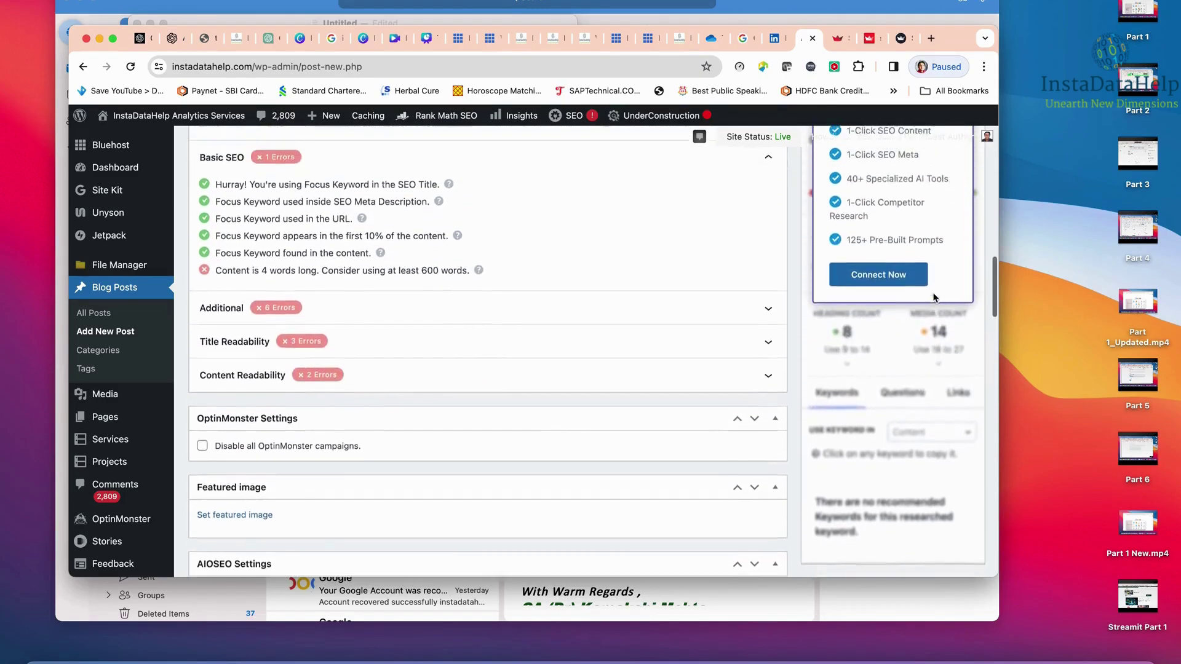
scroll(933, 298, up, 10)
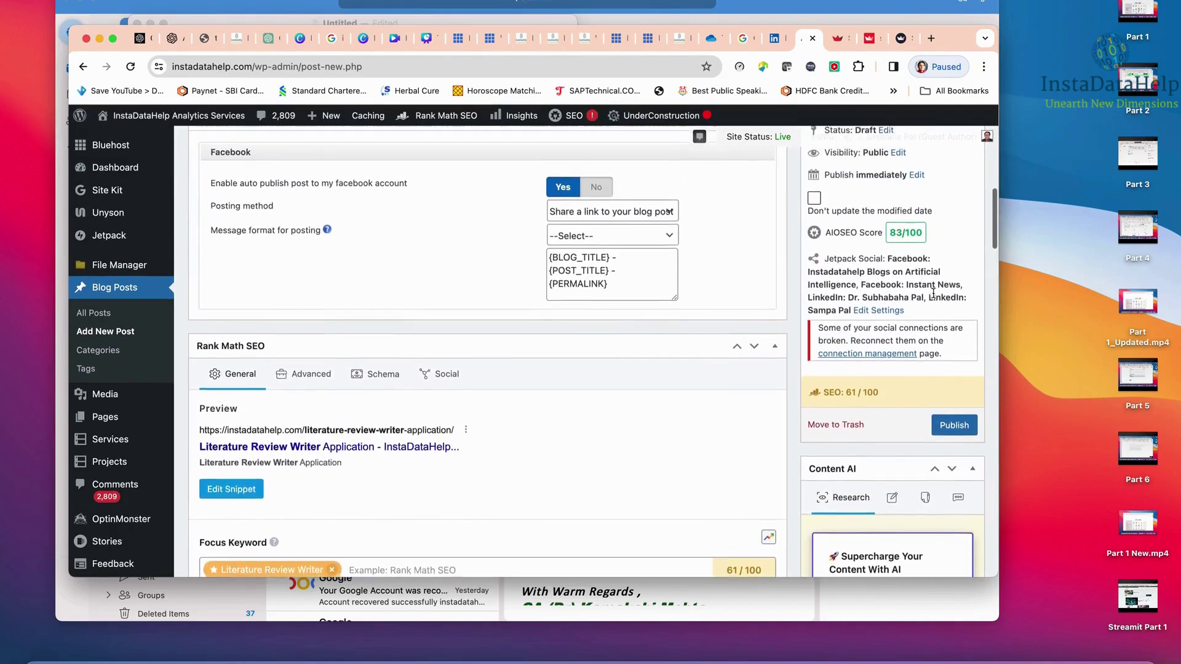
scroll(933, 294, up, 10)
- Publish the 'Literature Review Writer Application' post
scroll(933, 293, down, 3)
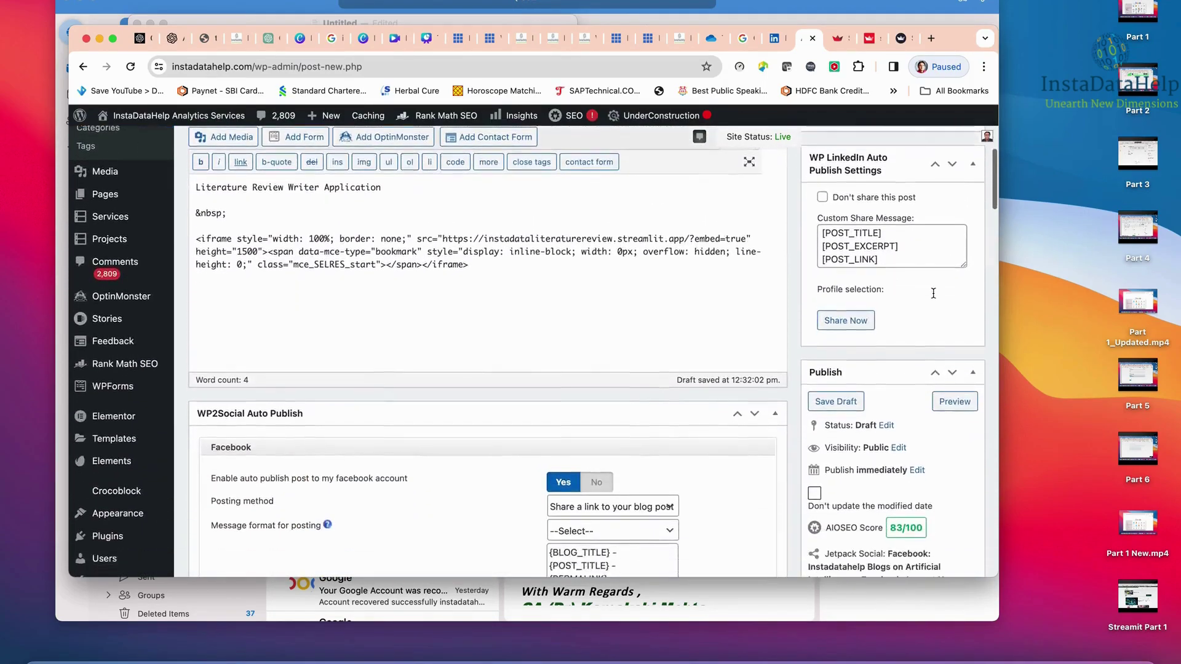
scroll(933, 293, down, 5)
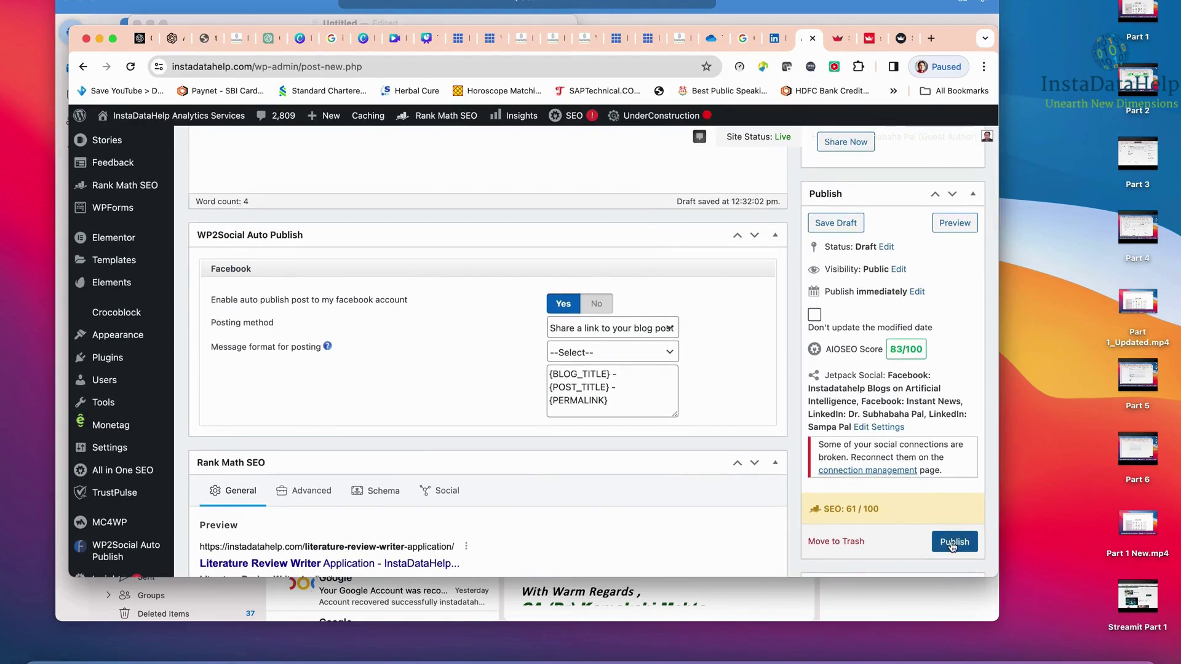
click(953, 544)
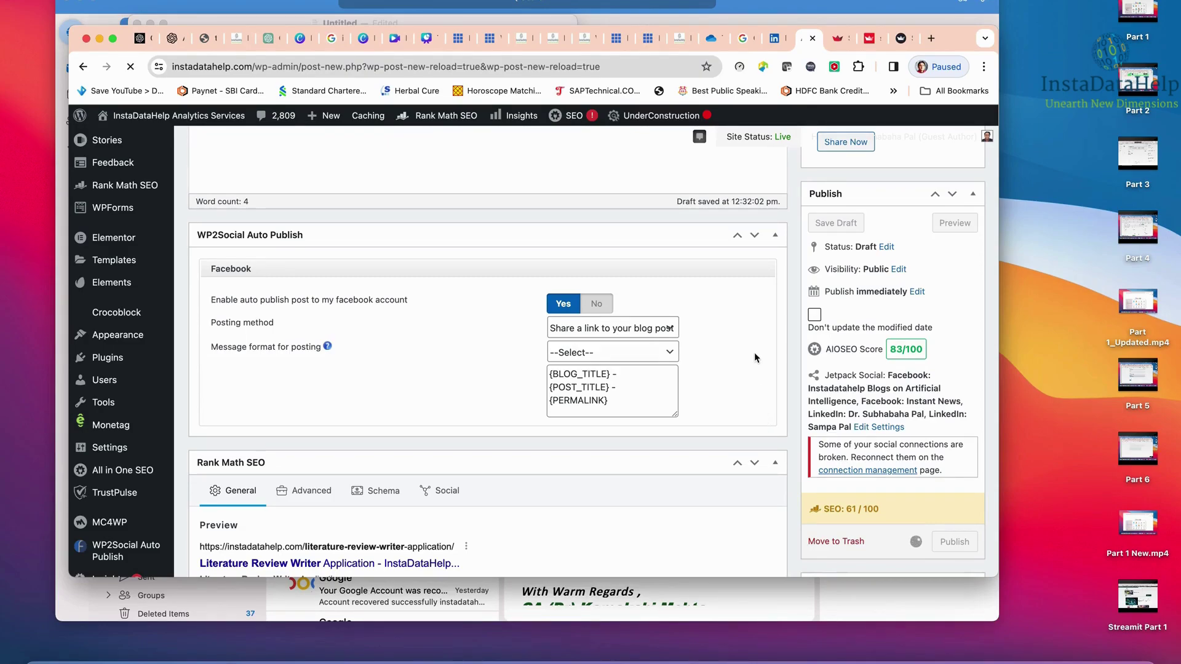
- Open the post's permalink /literature-review-writer-application/ in a new tab and switch to it
scroll(755, 348, up, 6)
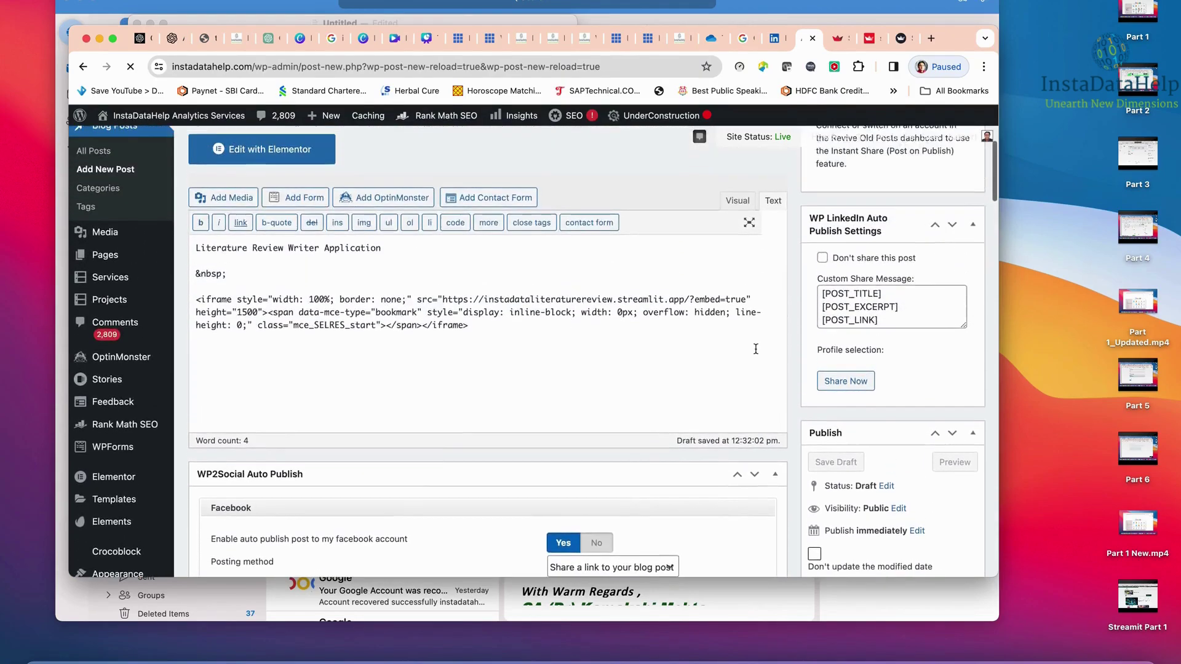
scroll(756, 348, up, 1)
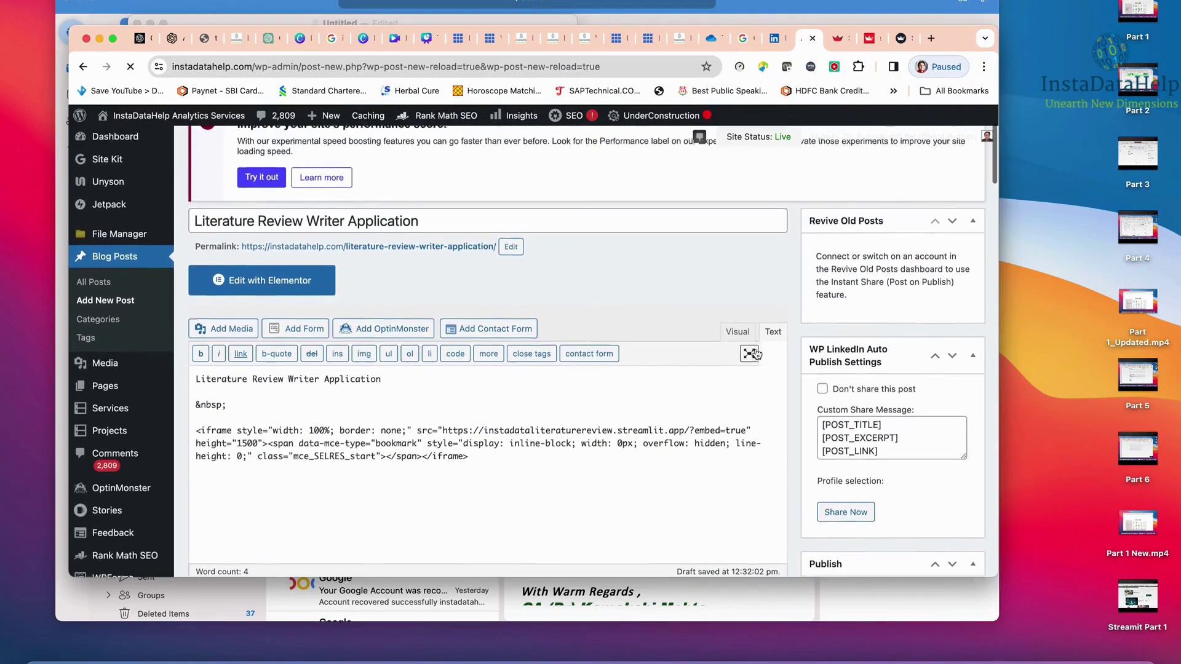
scroll(756, 351, up, 1)
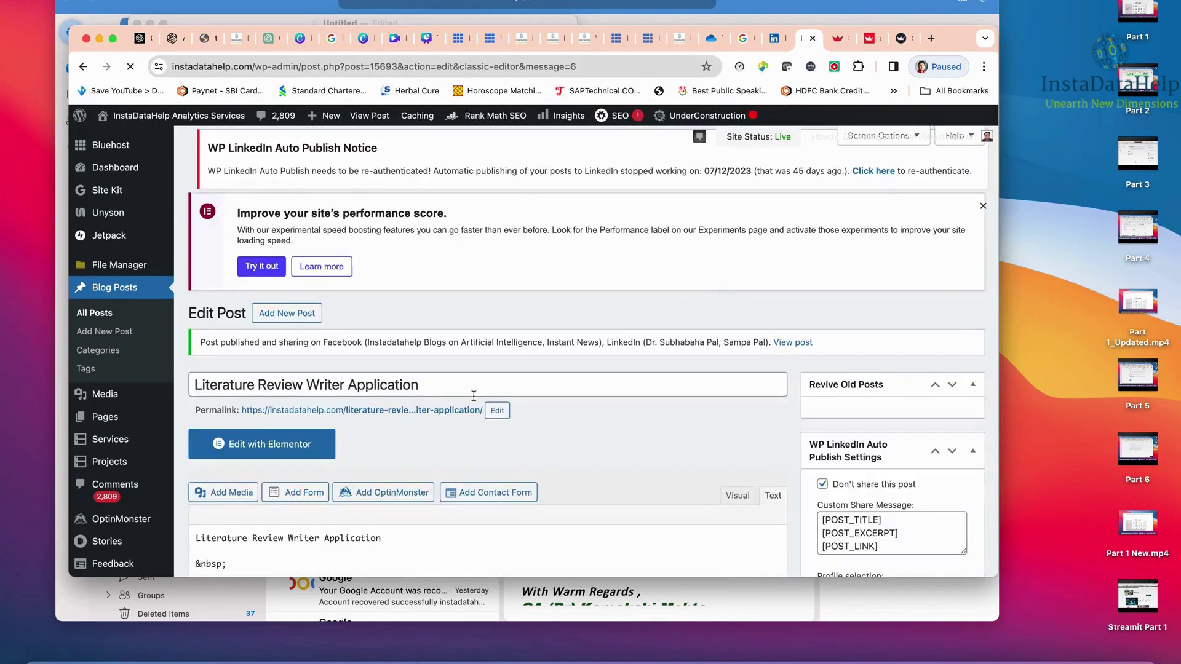
right_click(435, 425)
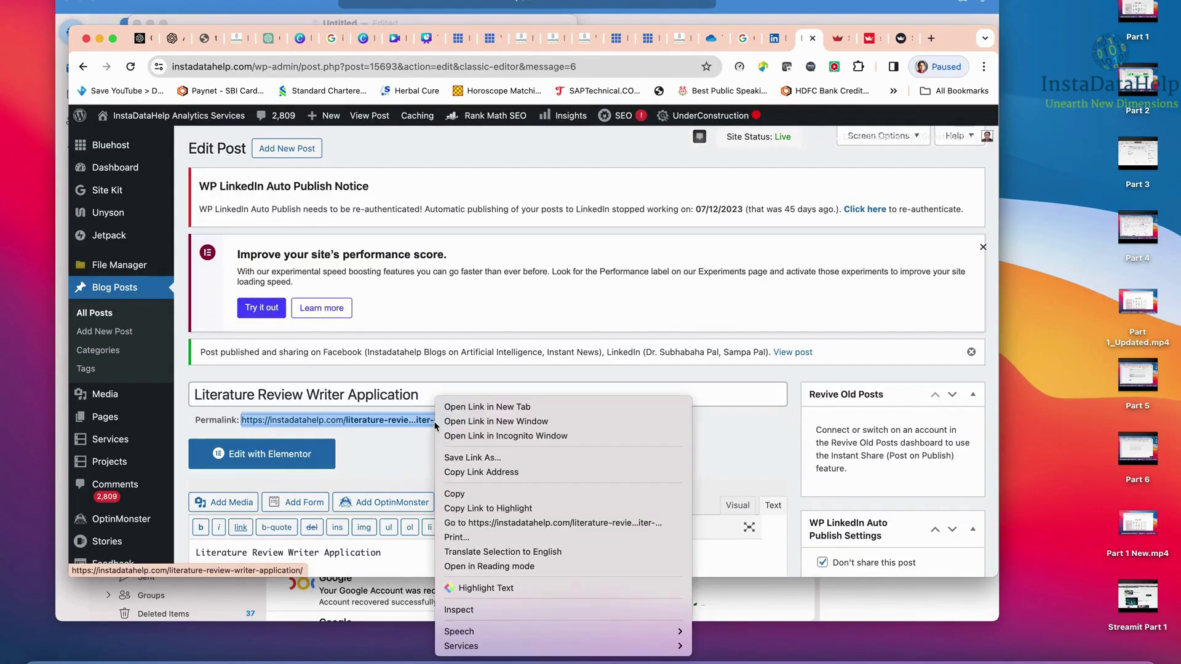
click(467, 407)
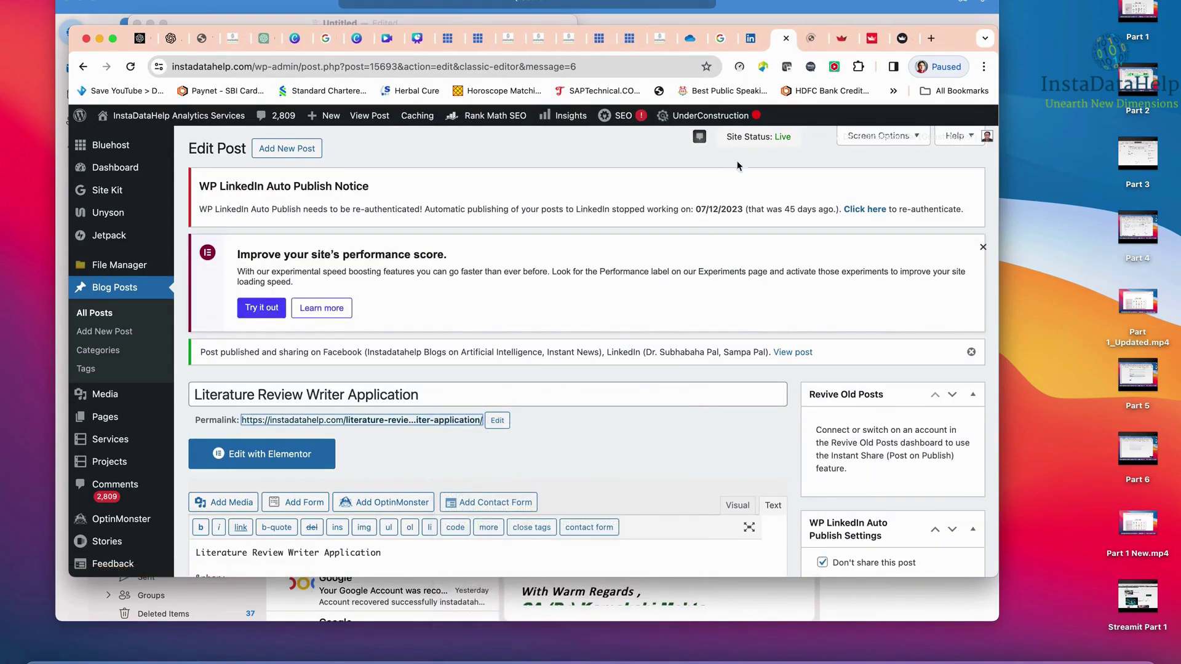
click(808, 43)
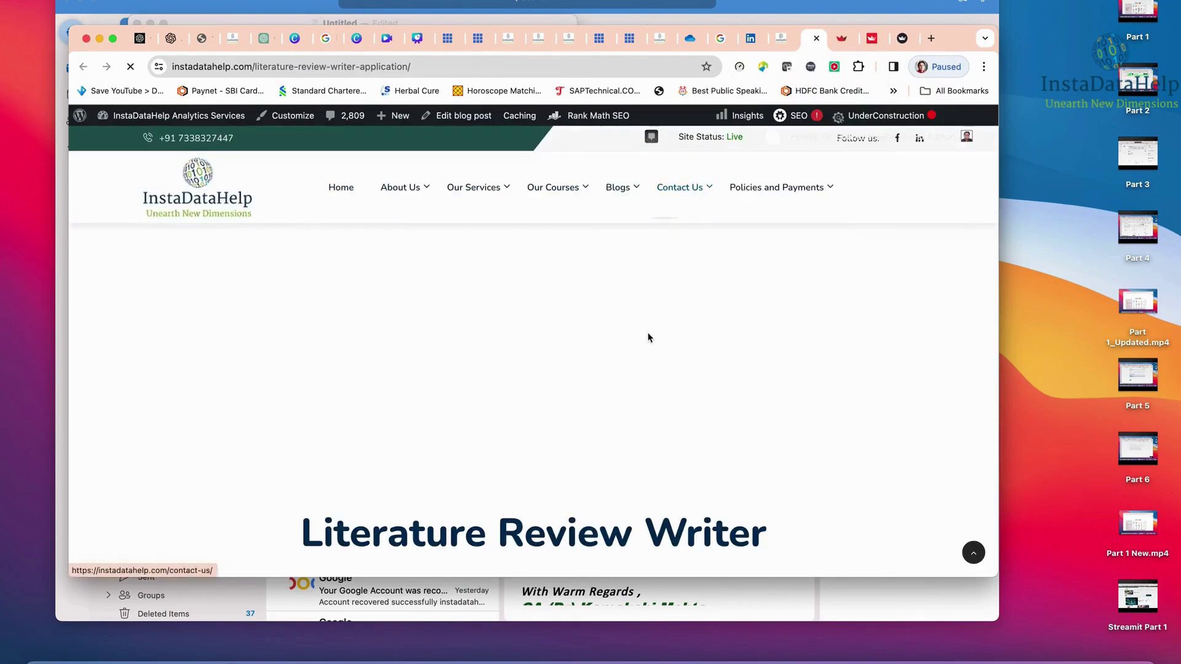
- Scroll the live post until the embedded Research Writer app shows its topic entry and Pay INR 50 form
scroll(647, 337, down, 5)
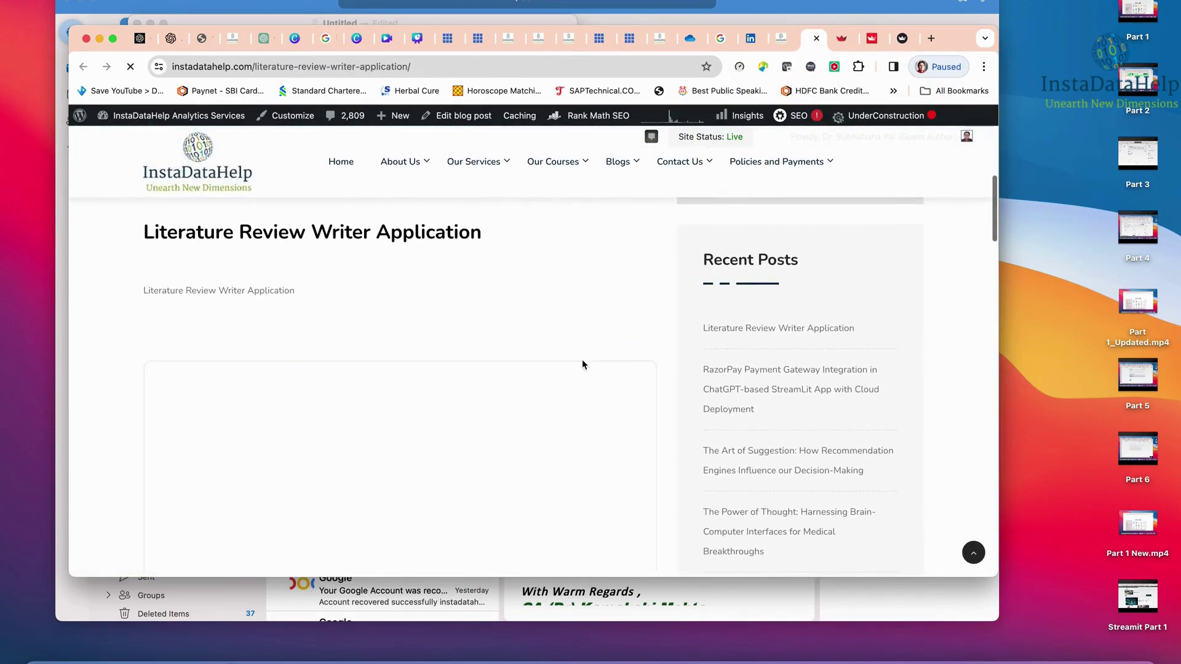
scroll(566, 361, down, 2)
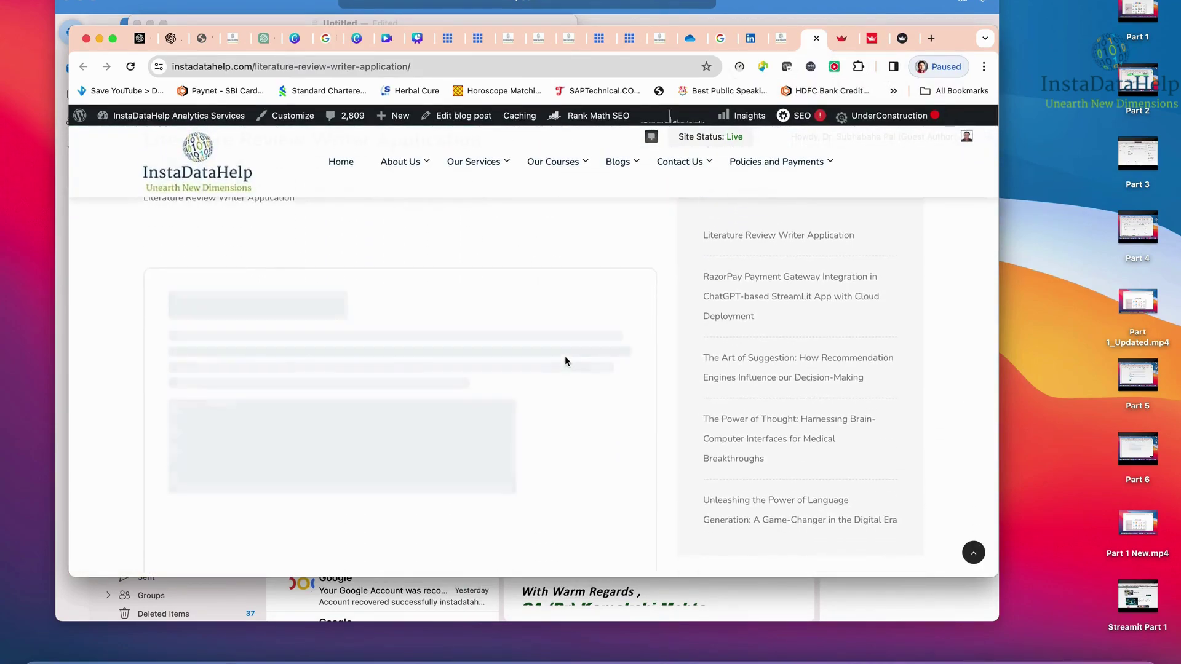
scroll(564, 357, down, 8)
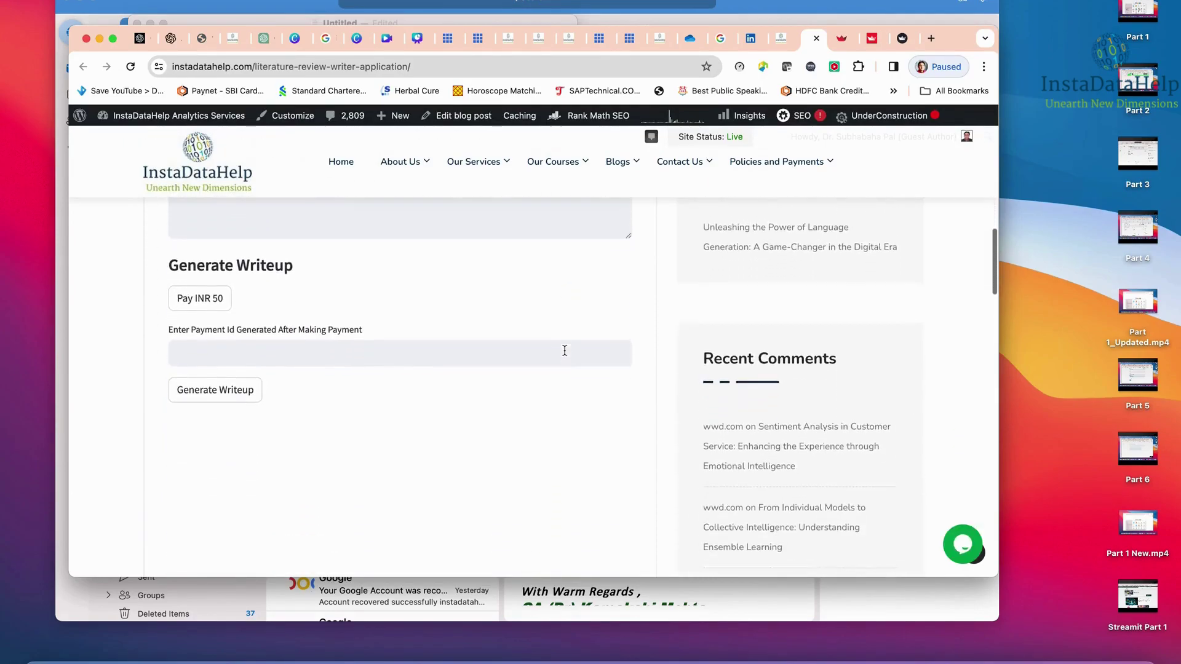
scroll(565, 350, up, 10)
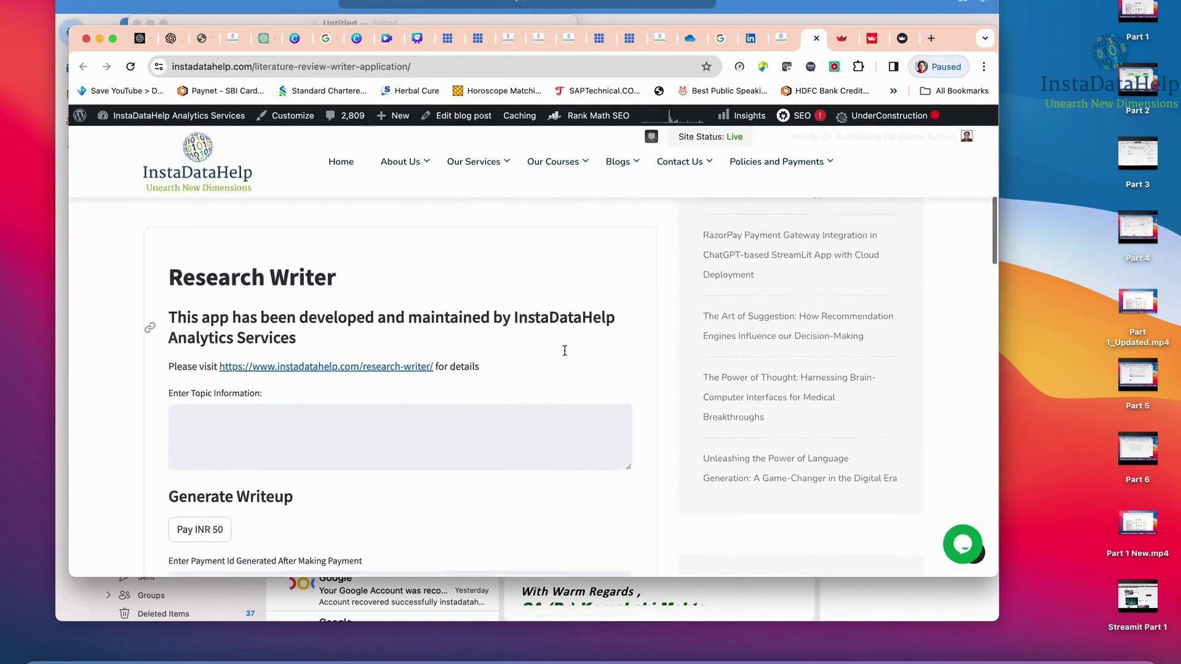
scroll(565, 351, up, 3)
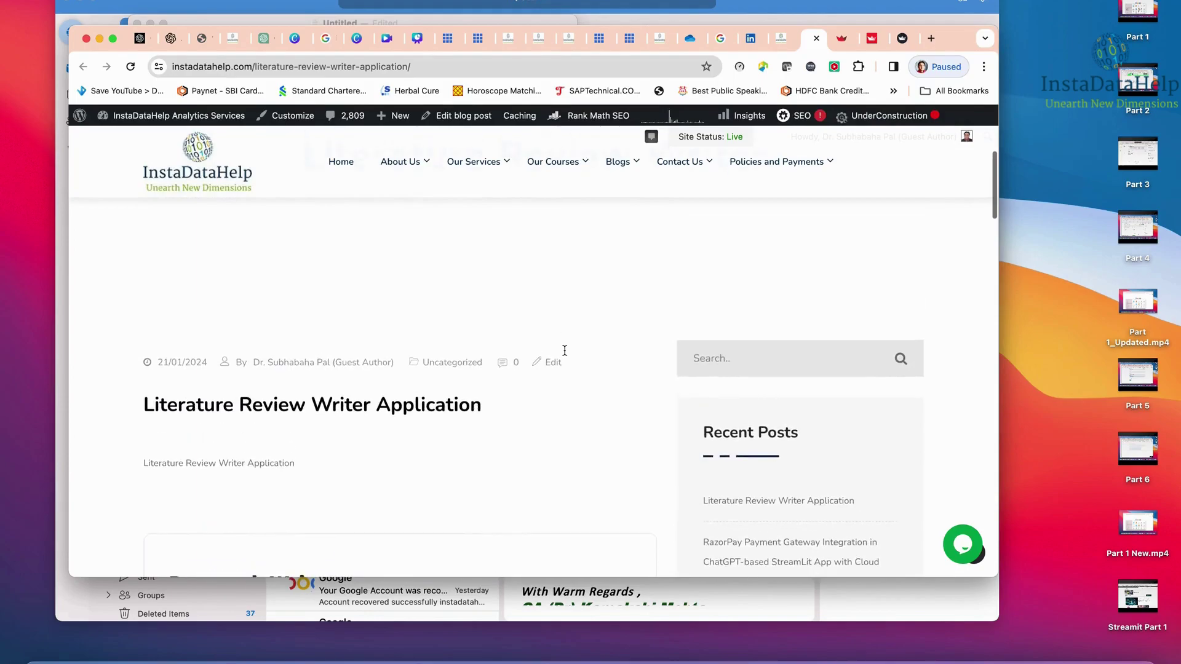
scroll(565, 350, down, 2)
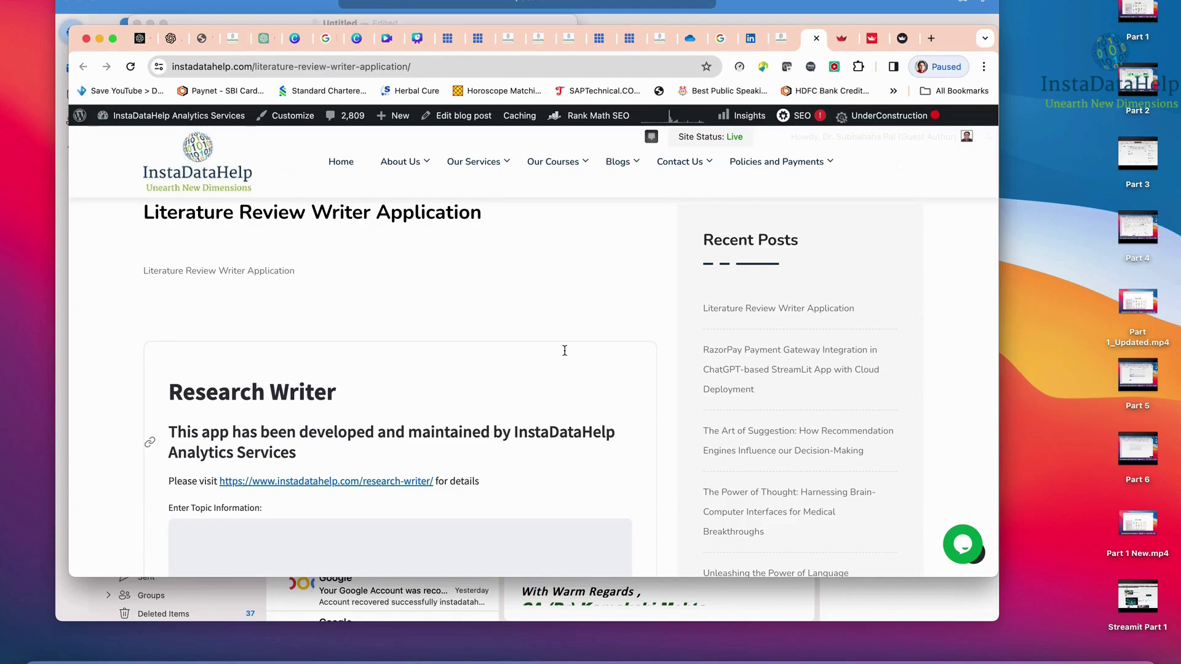
scroll(565, 351, up, 10)
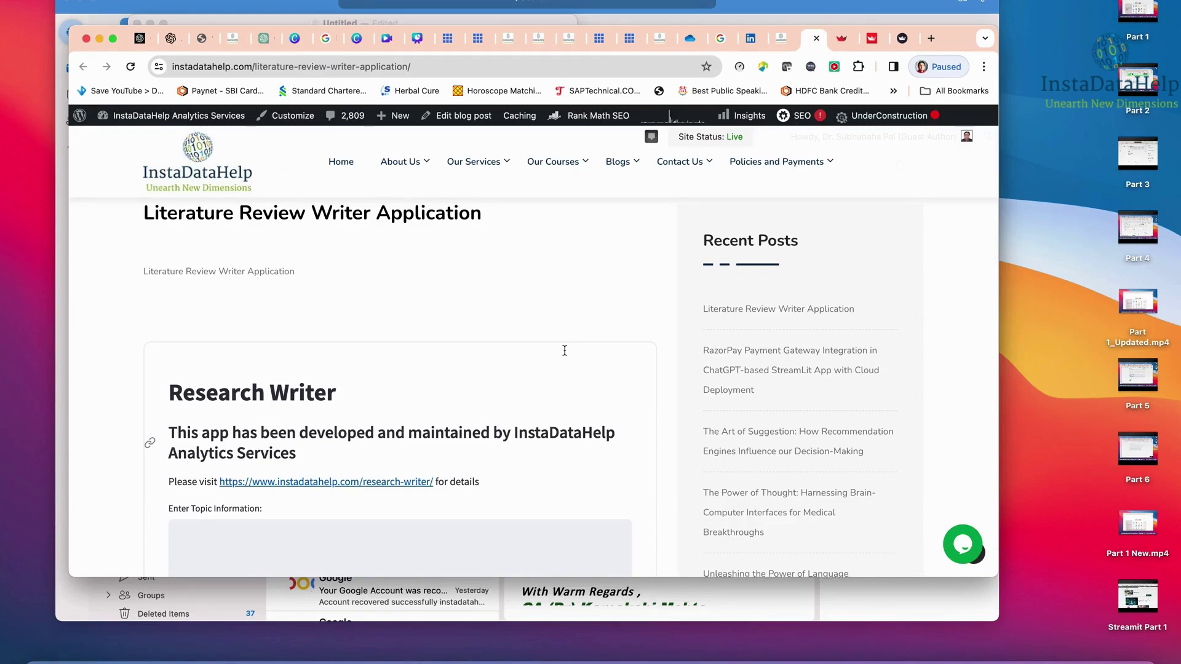
scroll(565, 351, down, 5)
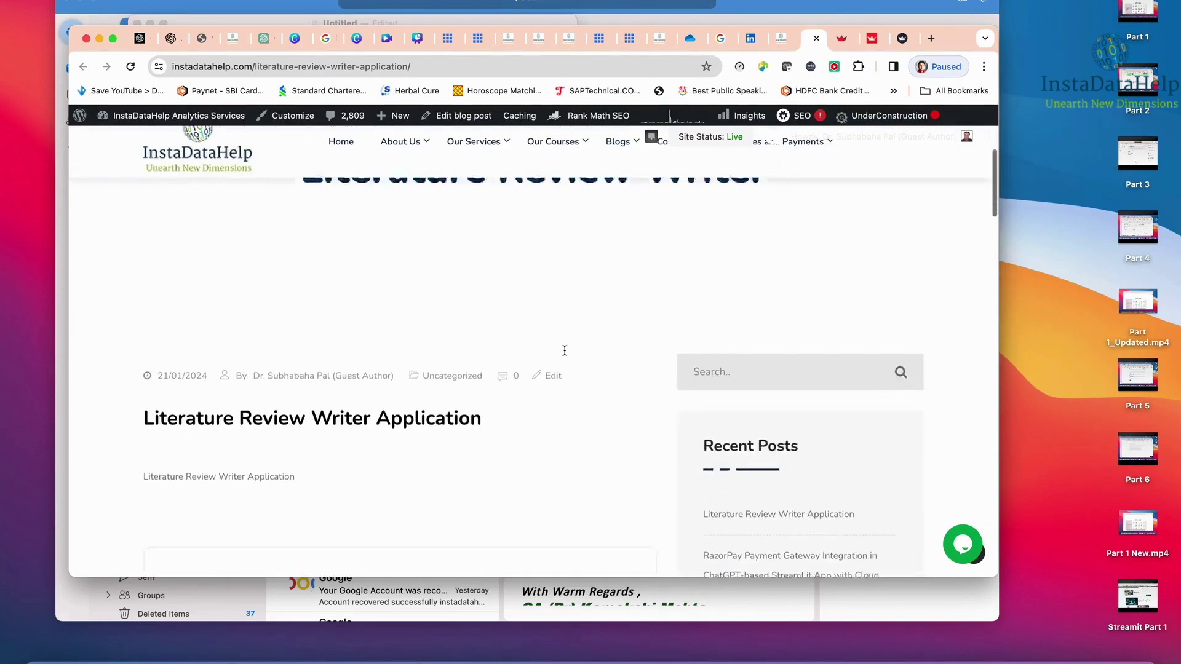
scroll(565, 351, down, 2)
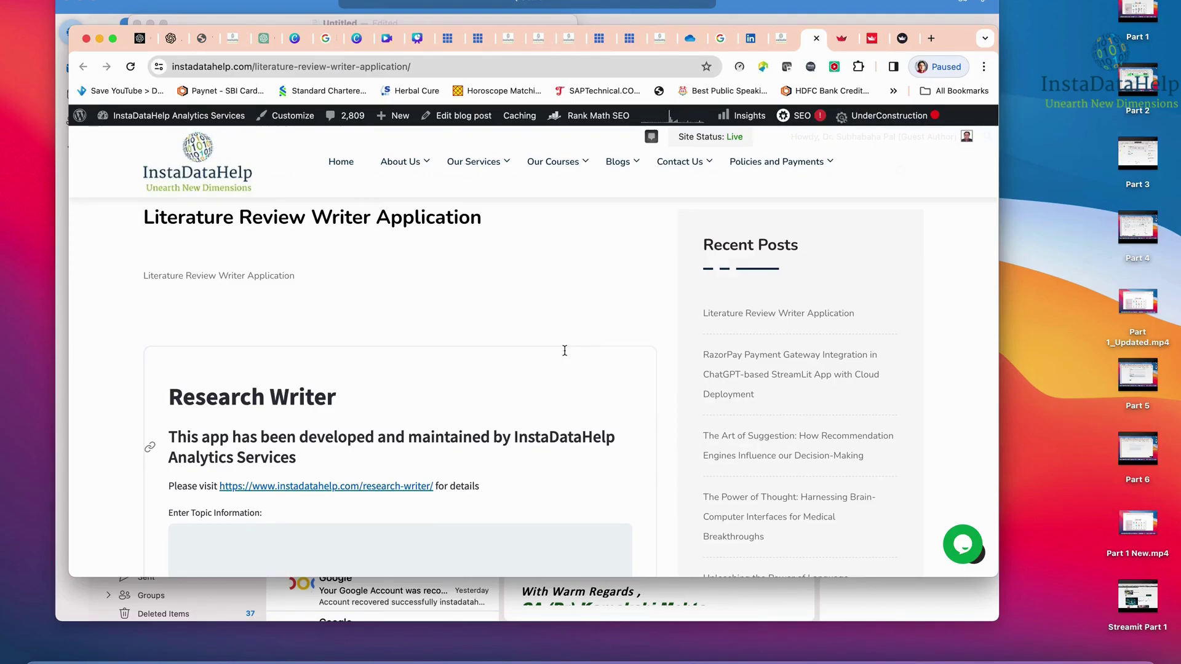
scroll(564, 351, down, 1)
scroll(565, 351, up, 3)
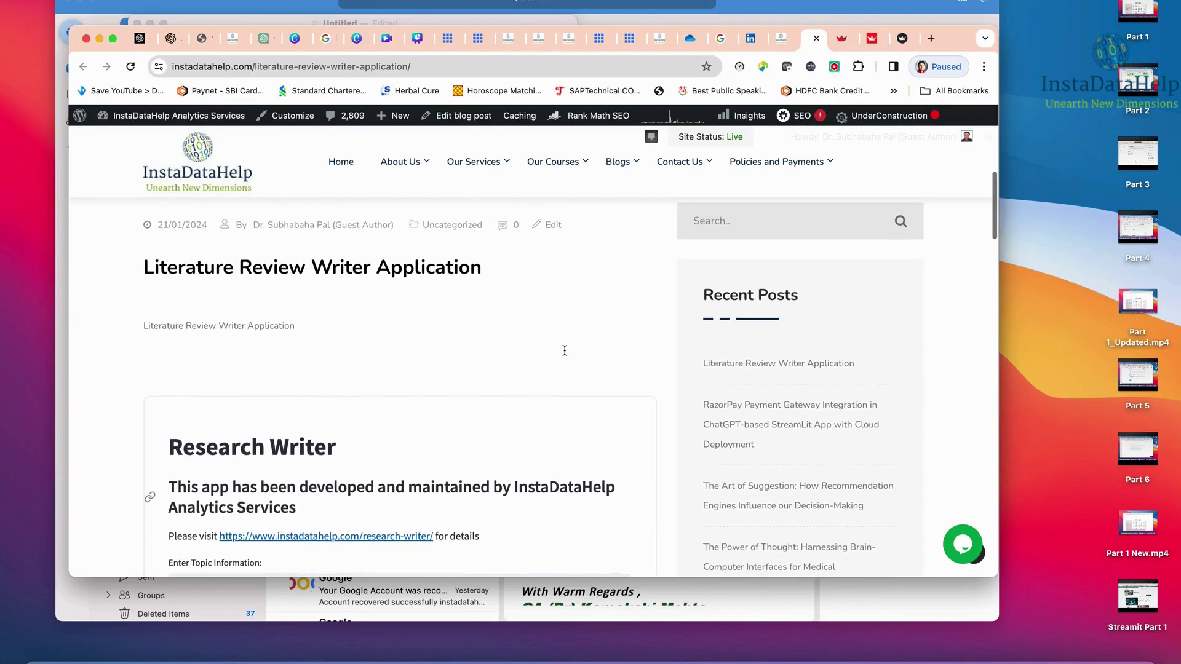